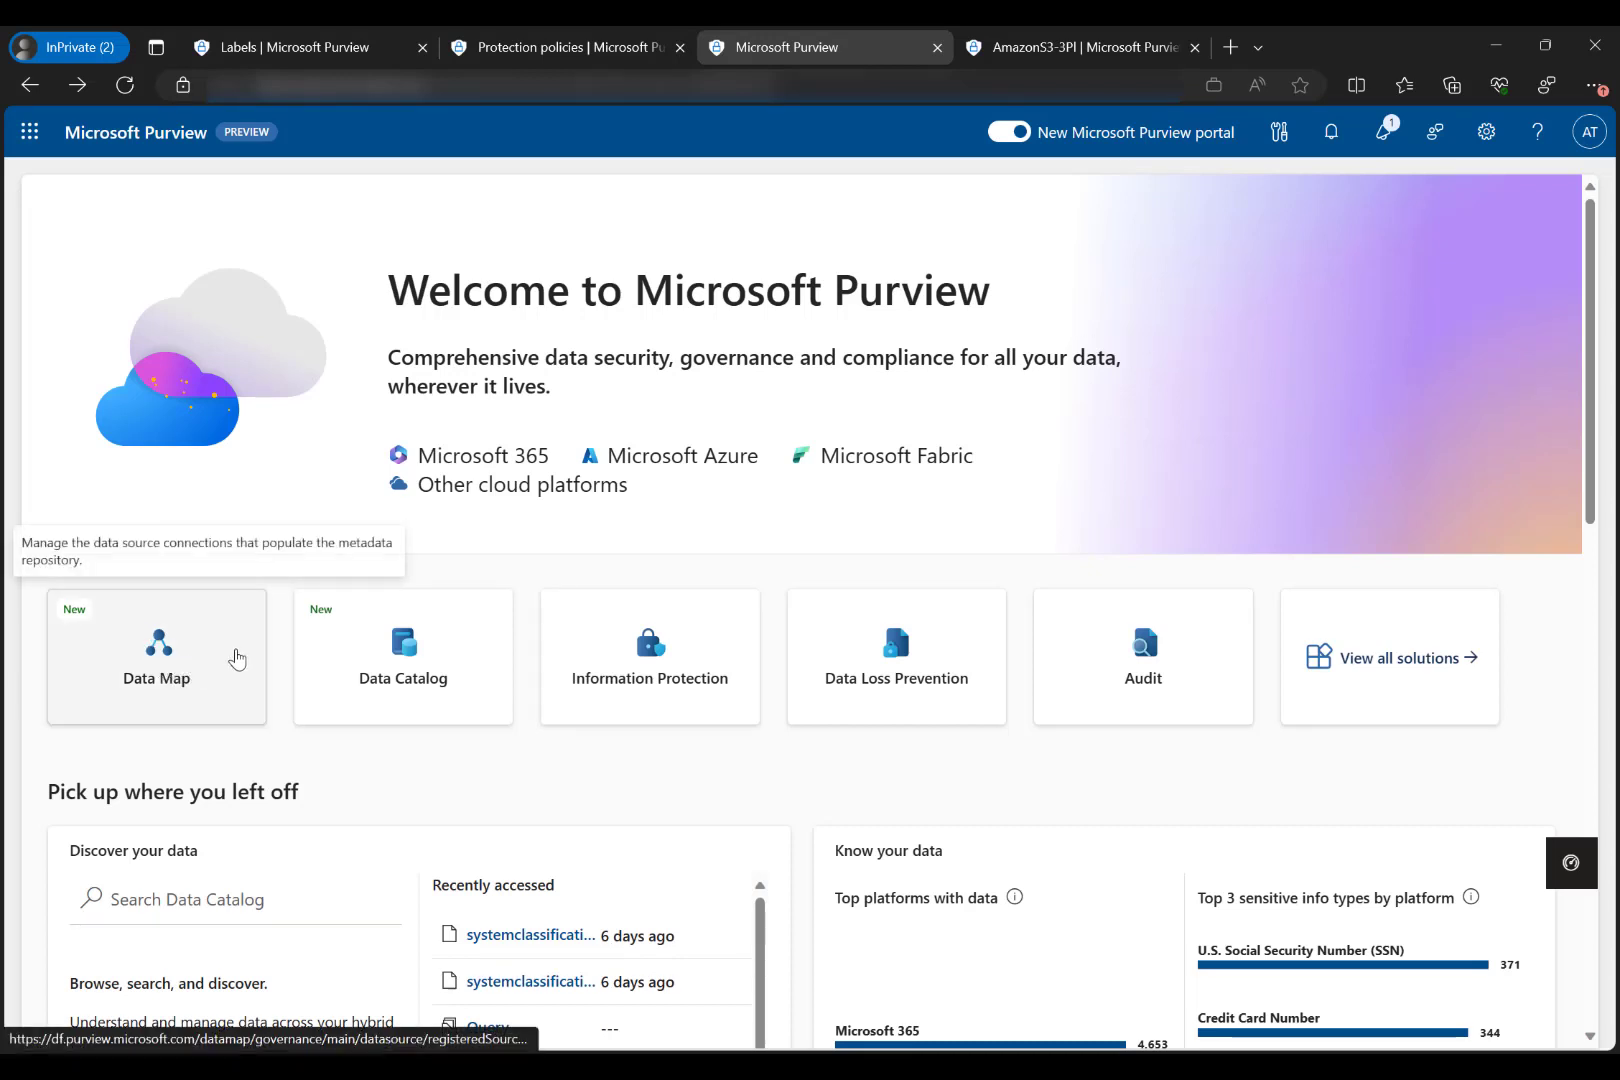
# - From the AmazonS3-3PI data source, open Sensitivity labels and advance the s3-label edit to Scope
pyautogui.click(1087, 46)
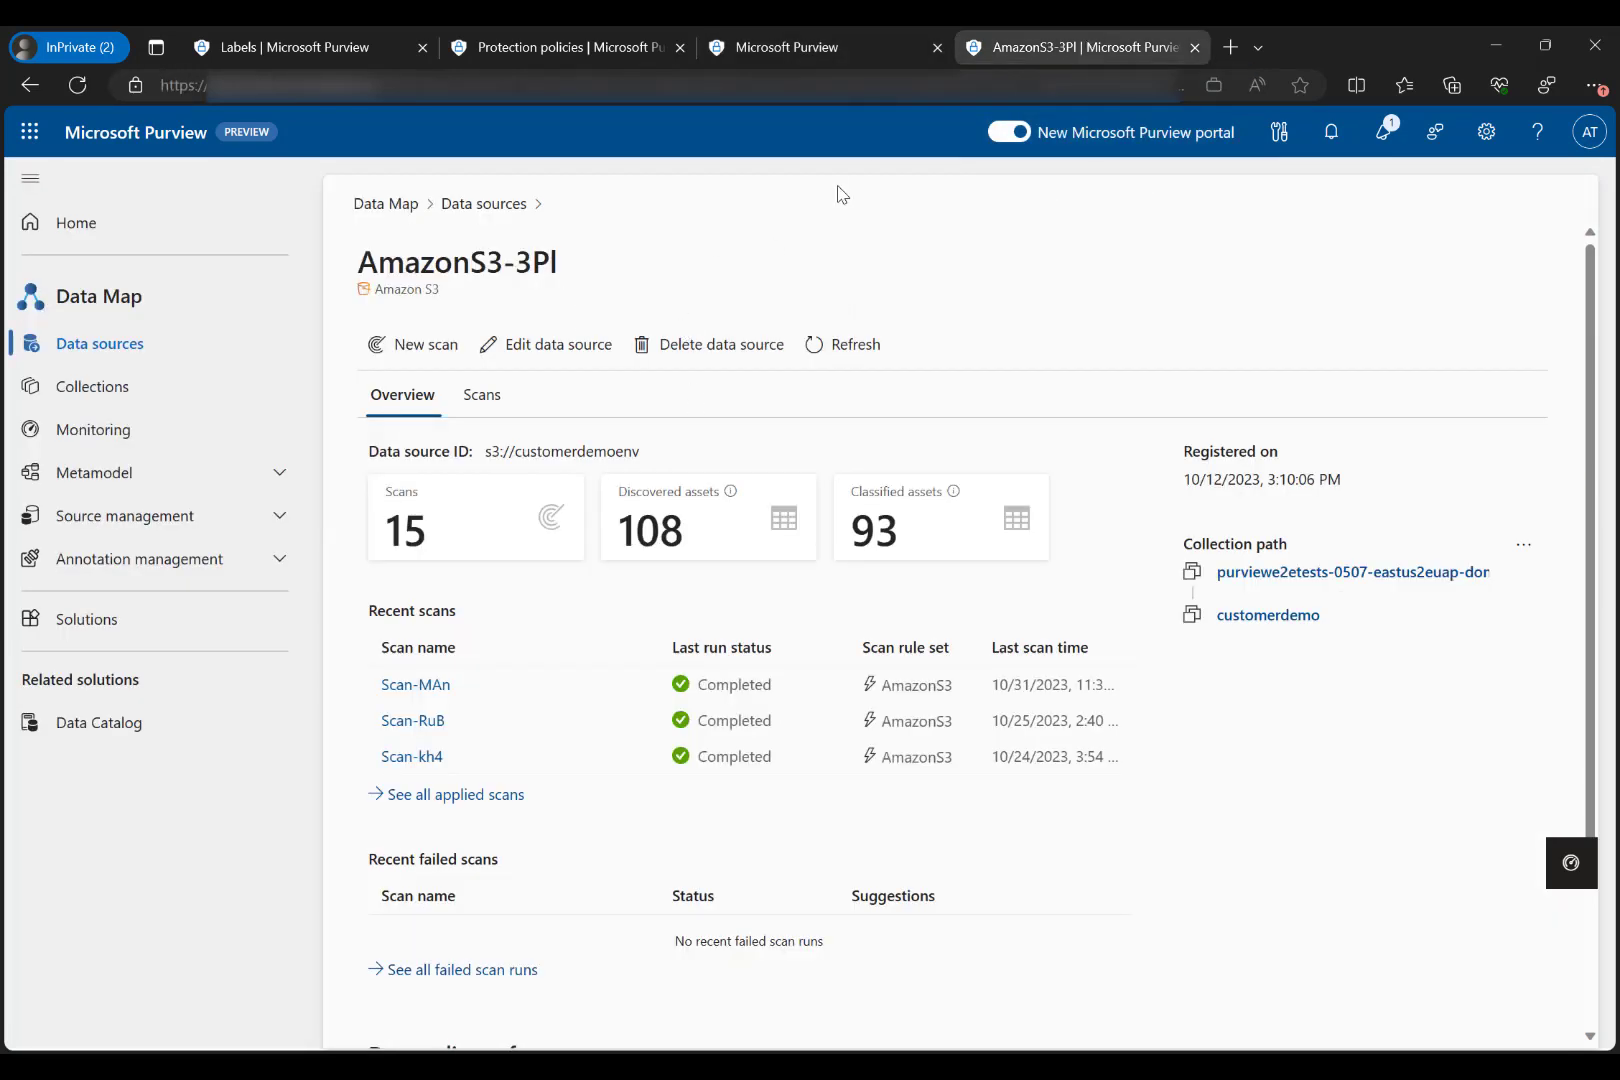
pyautogui.scroll(-3, 836, 192)
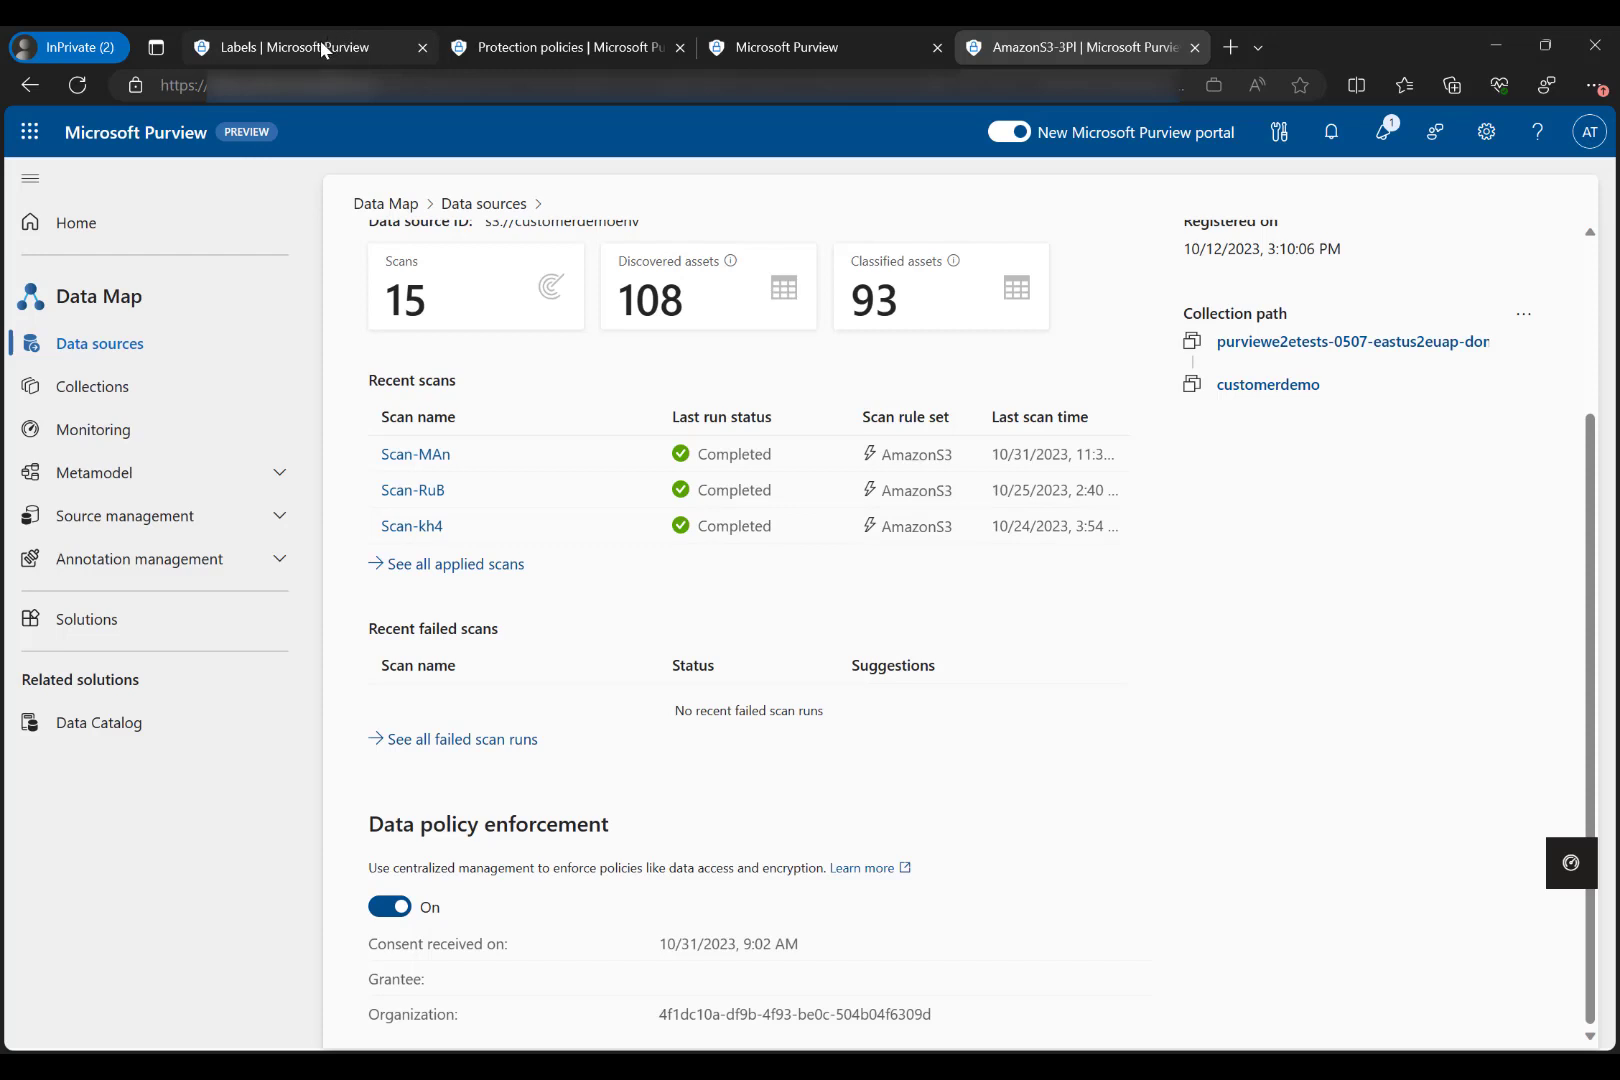
pyautogui.moveTo(320, 40)
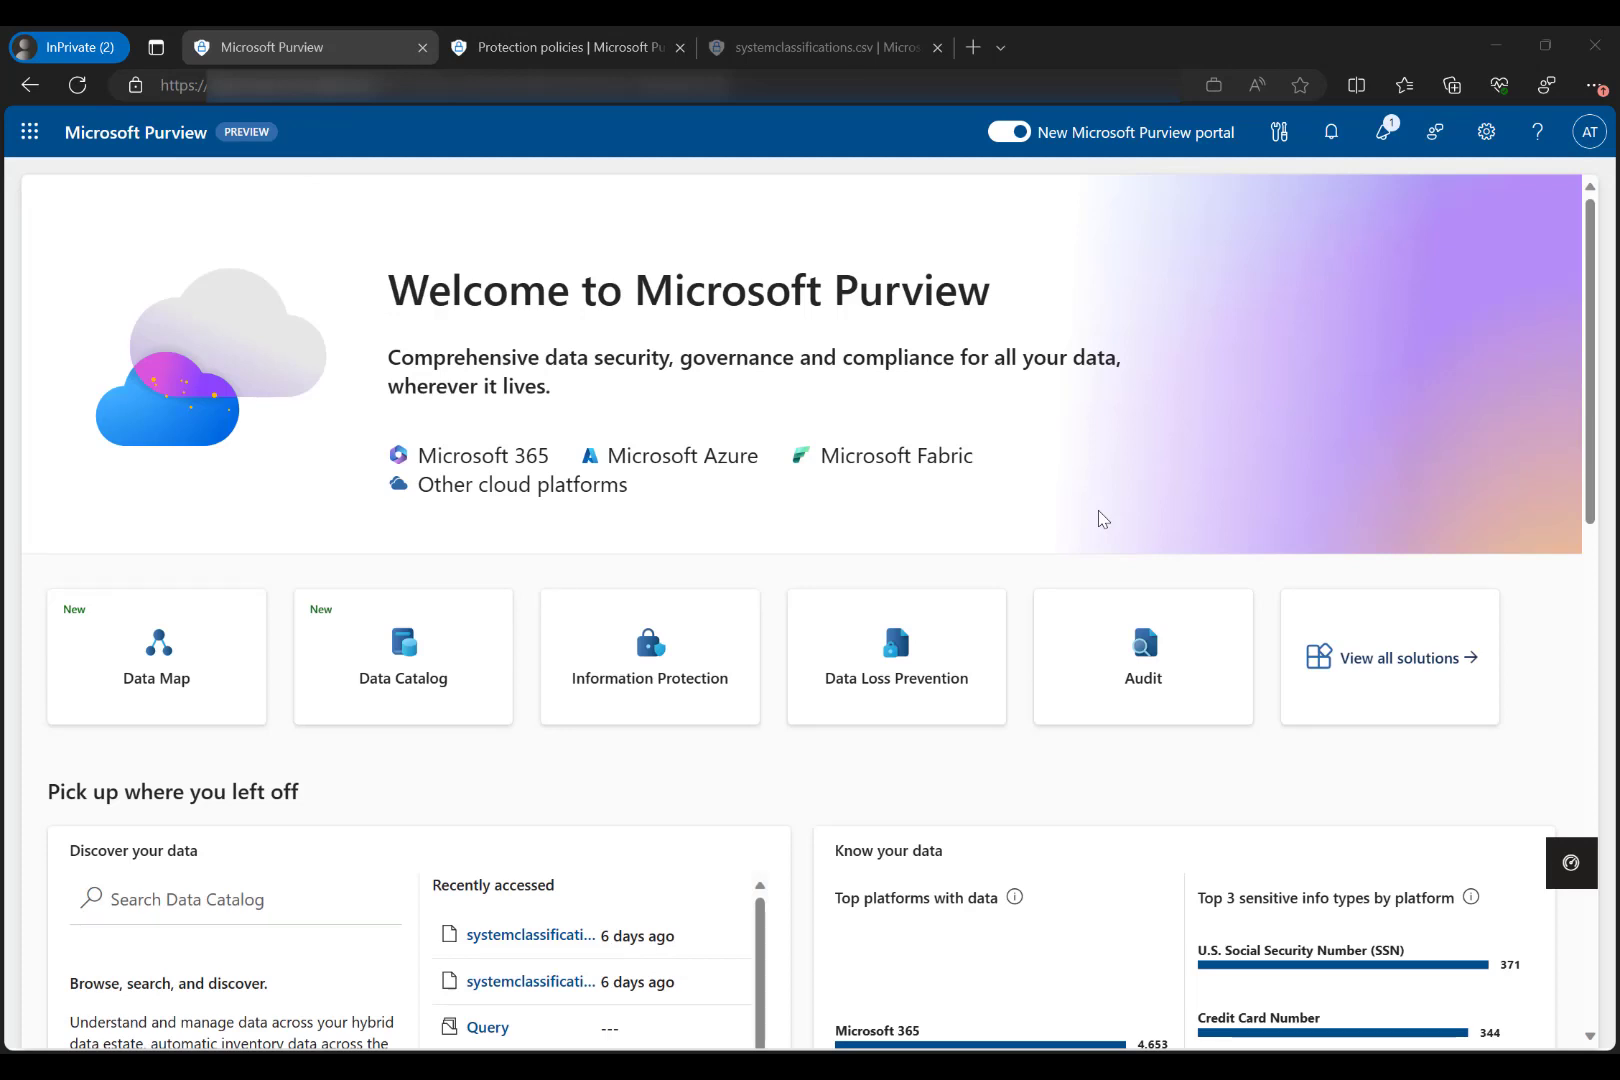
pyautogui.click(673, 636)
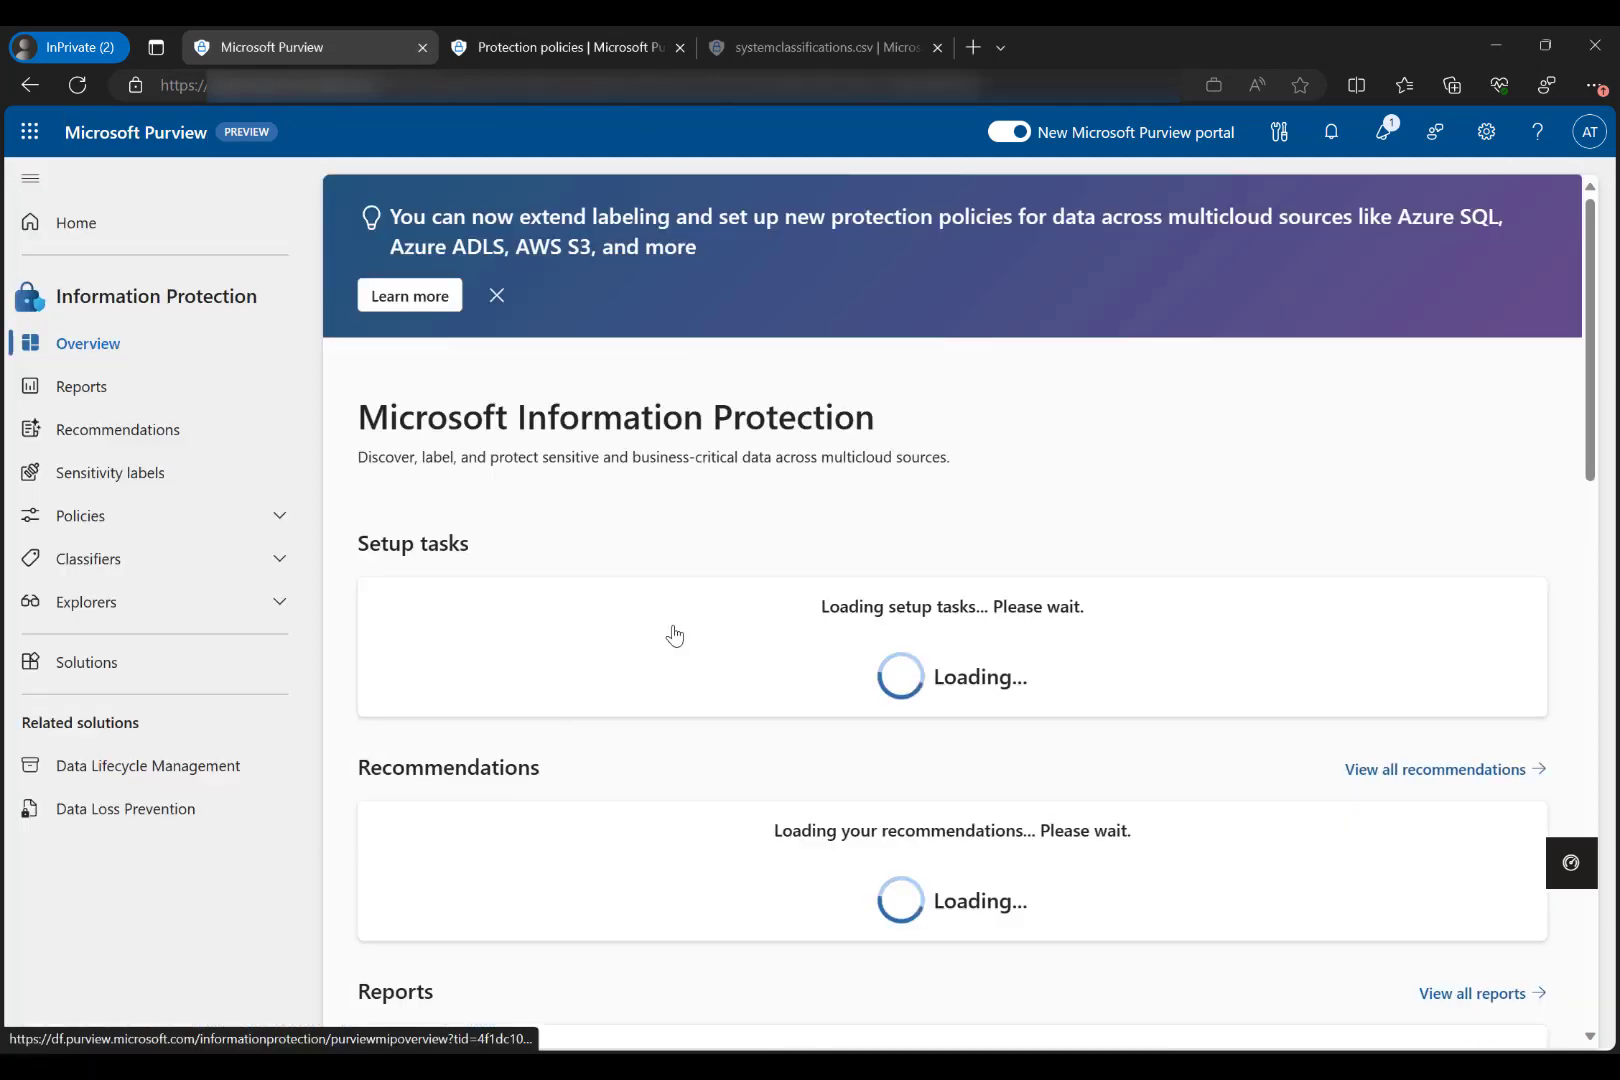
pyautogui.click(153, 487)
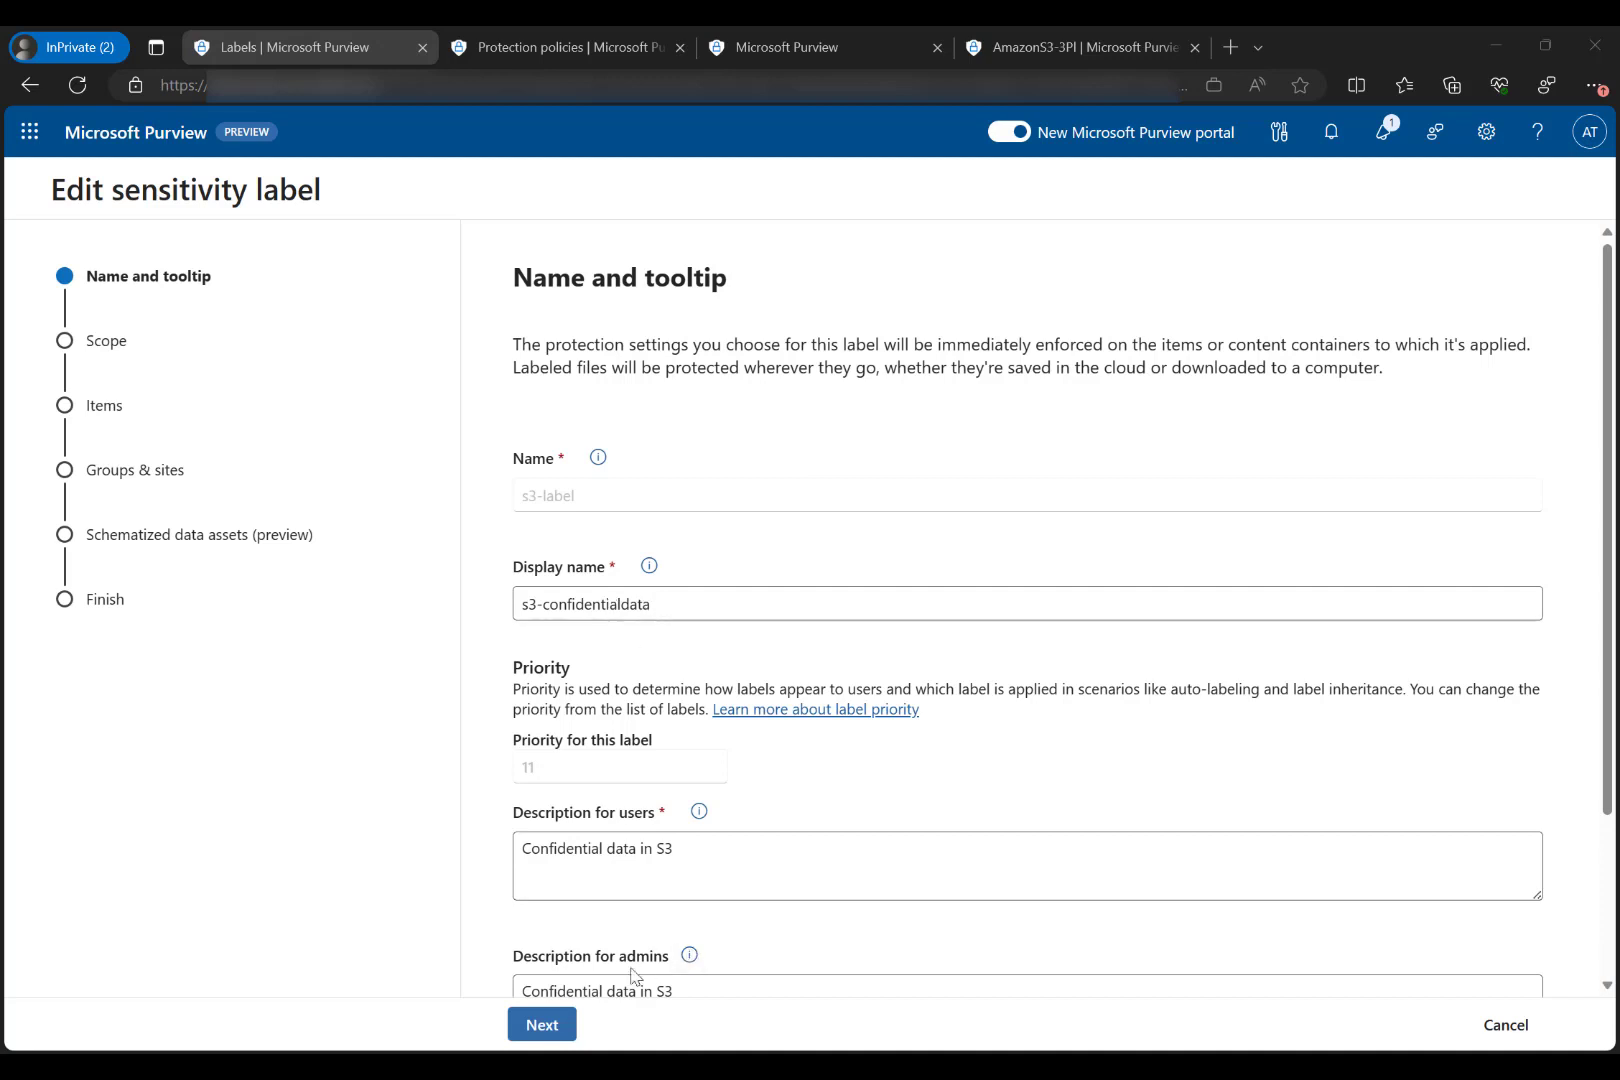
pyautogui.scroll(-2, 604, 635)
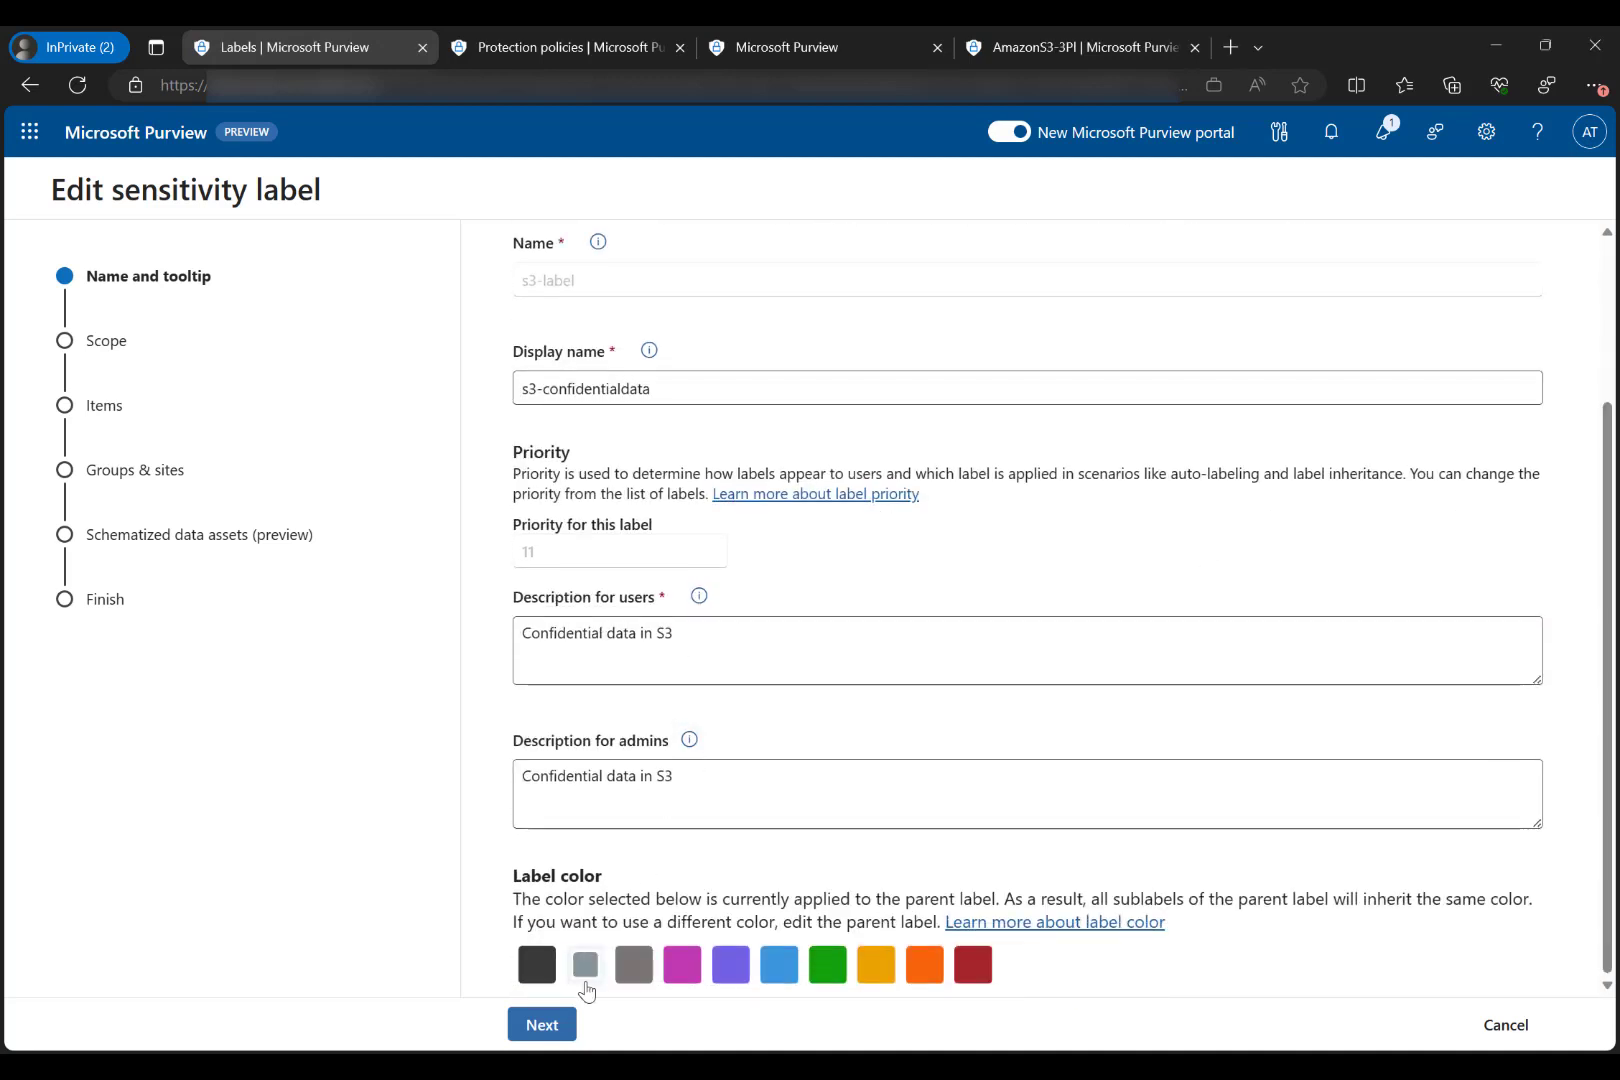
pyautogui.click(550, 1022)
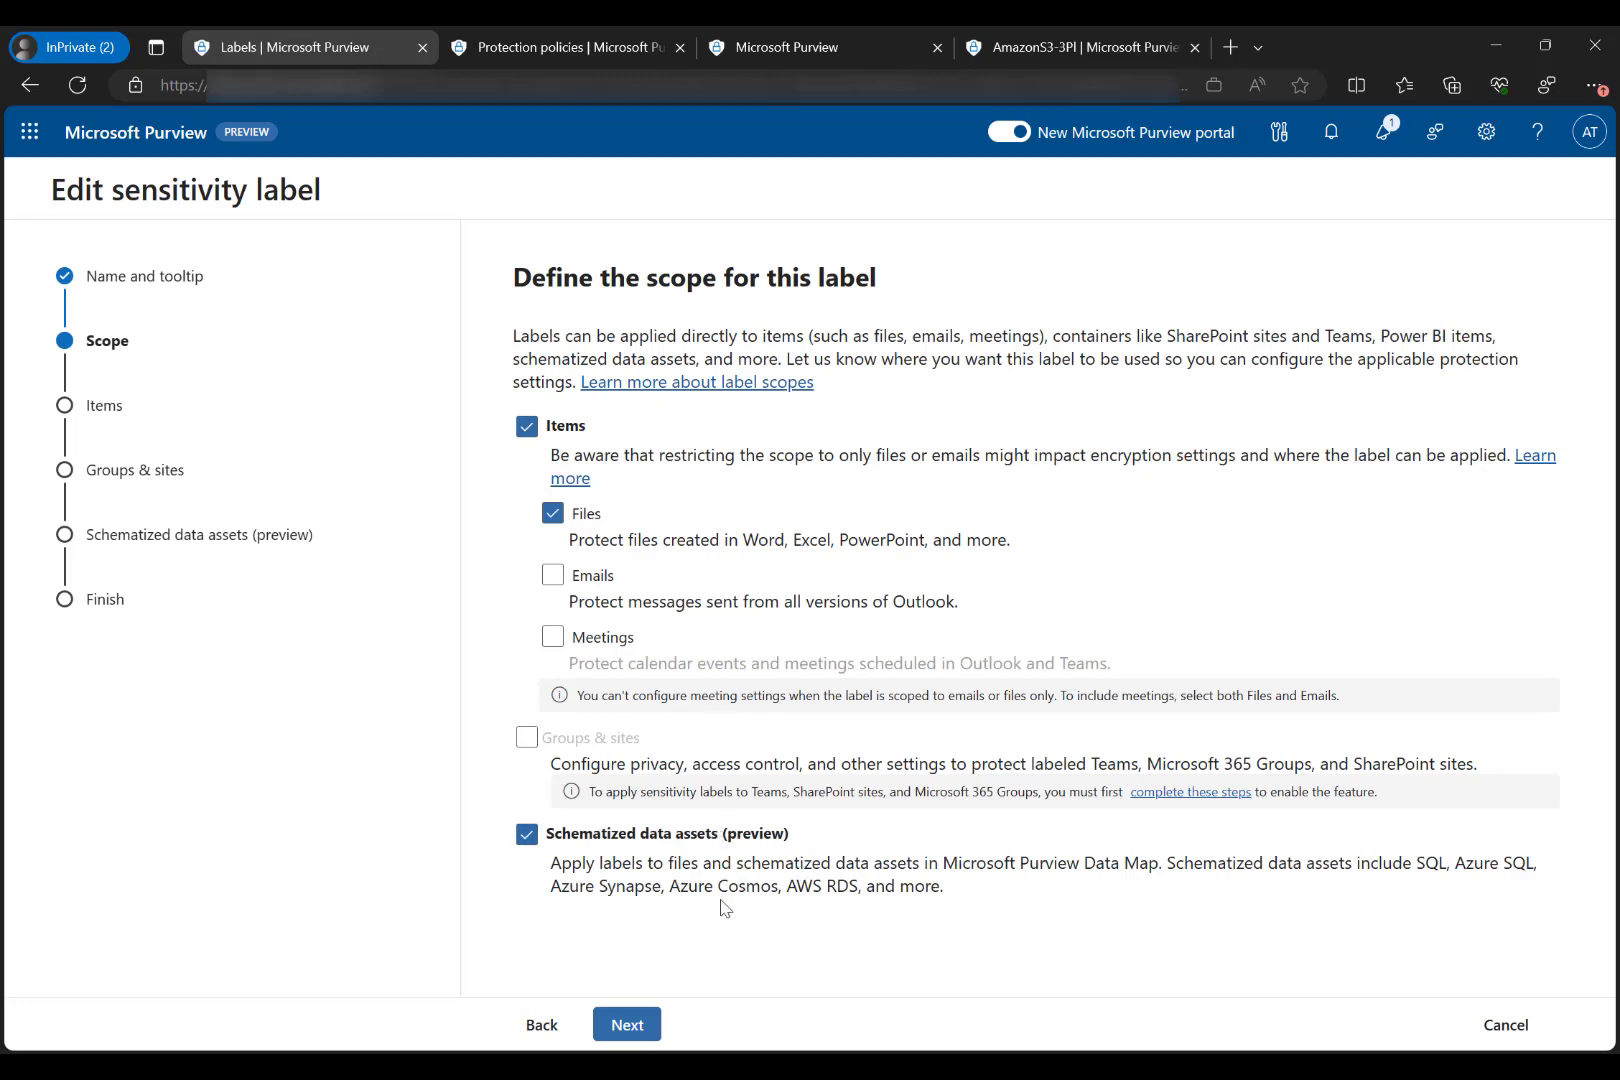
# - Advance the s3-label through Items, Auto-labeling, Groups & sites and Schematized data assets to Review
pyautogui.click(650, 1018)
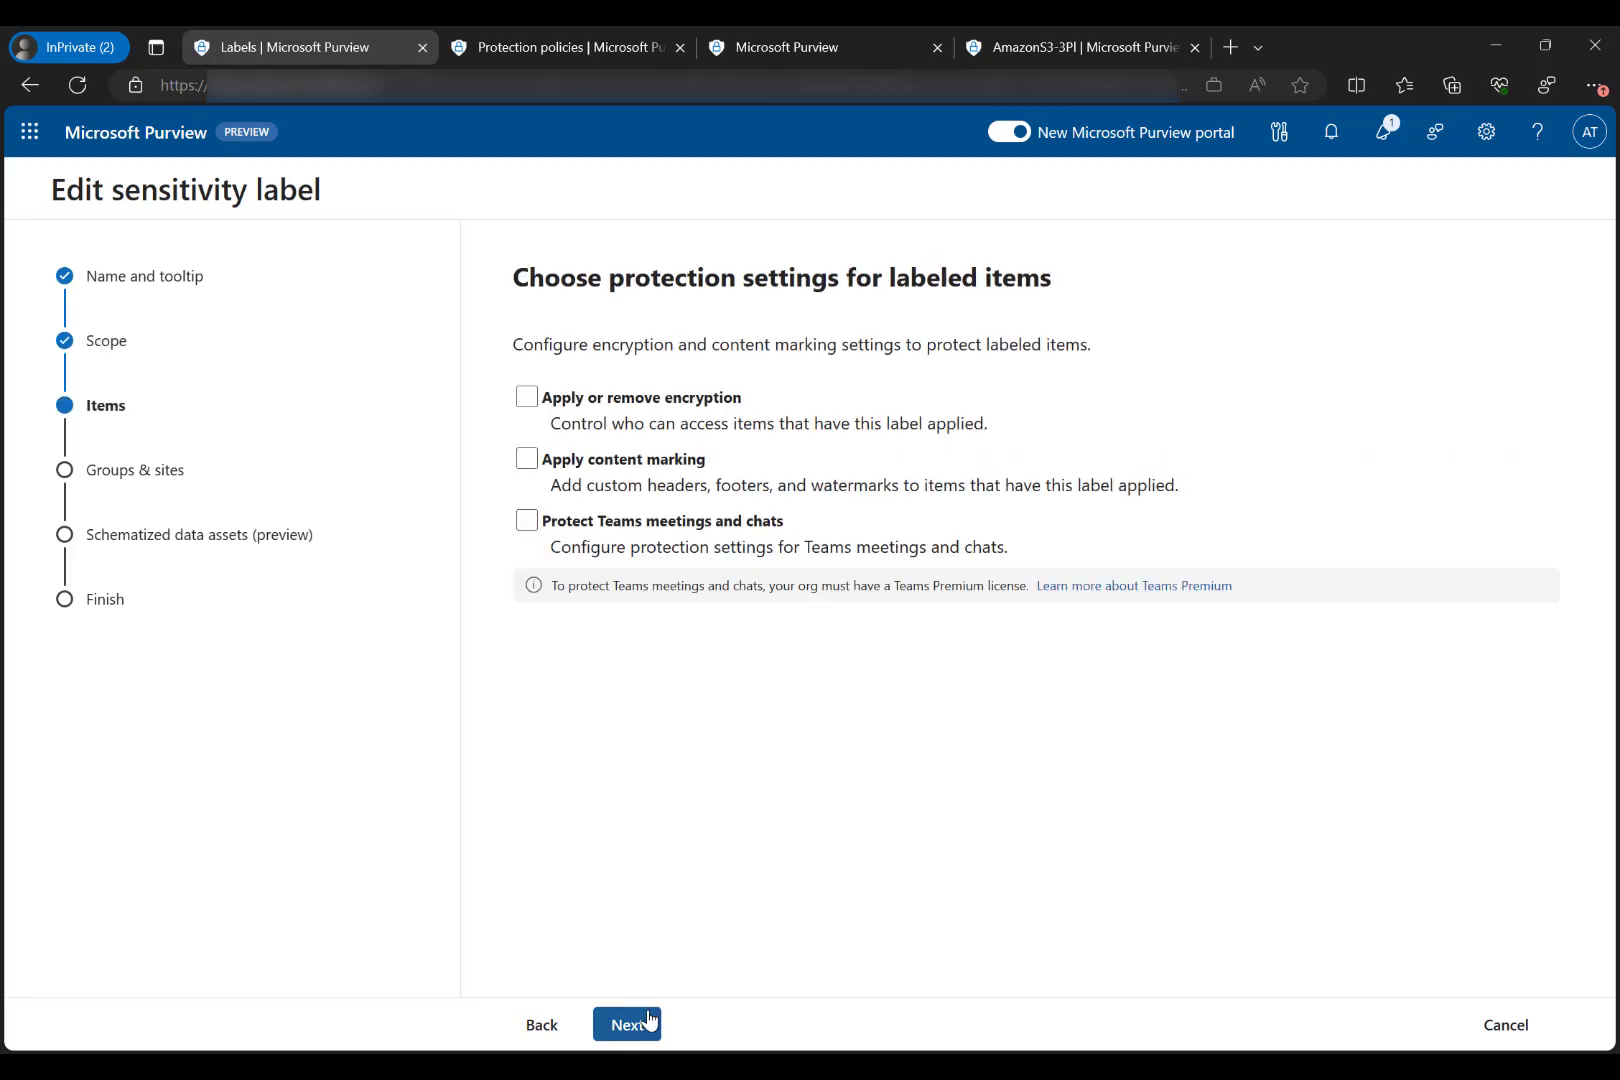
pyautogui.click(650, 1018)
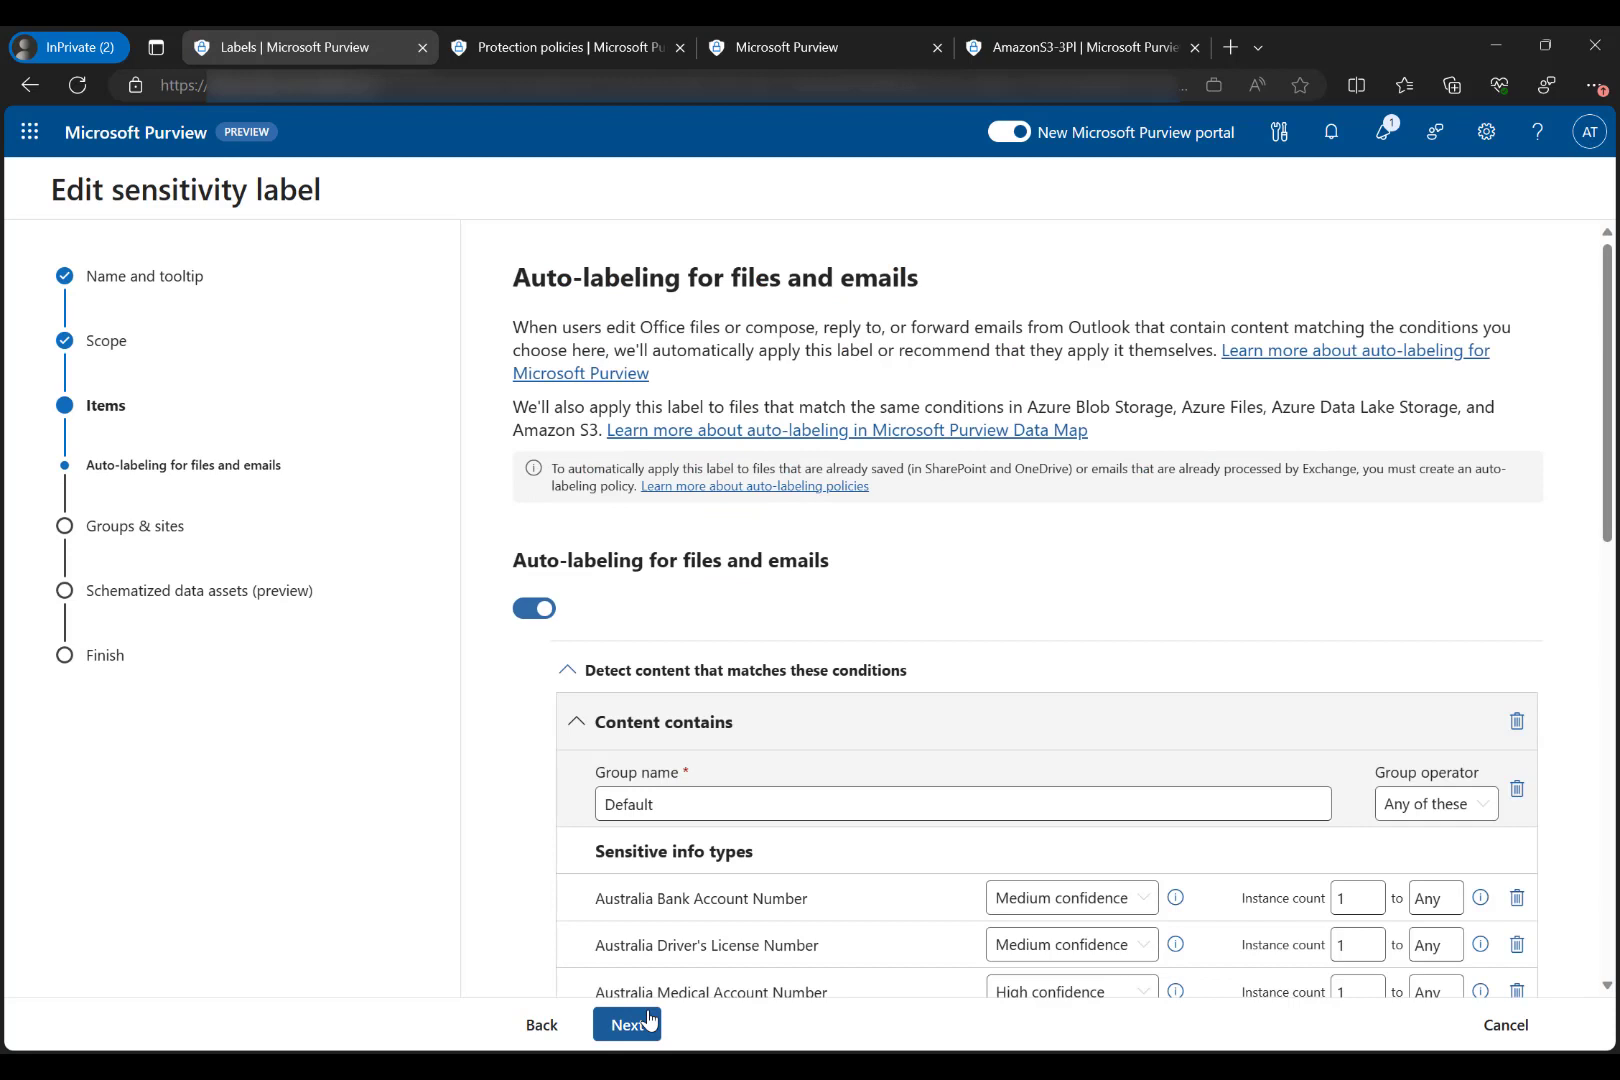
pyautogui.click(650, 1018)
pyautogui.click(650, 1018)
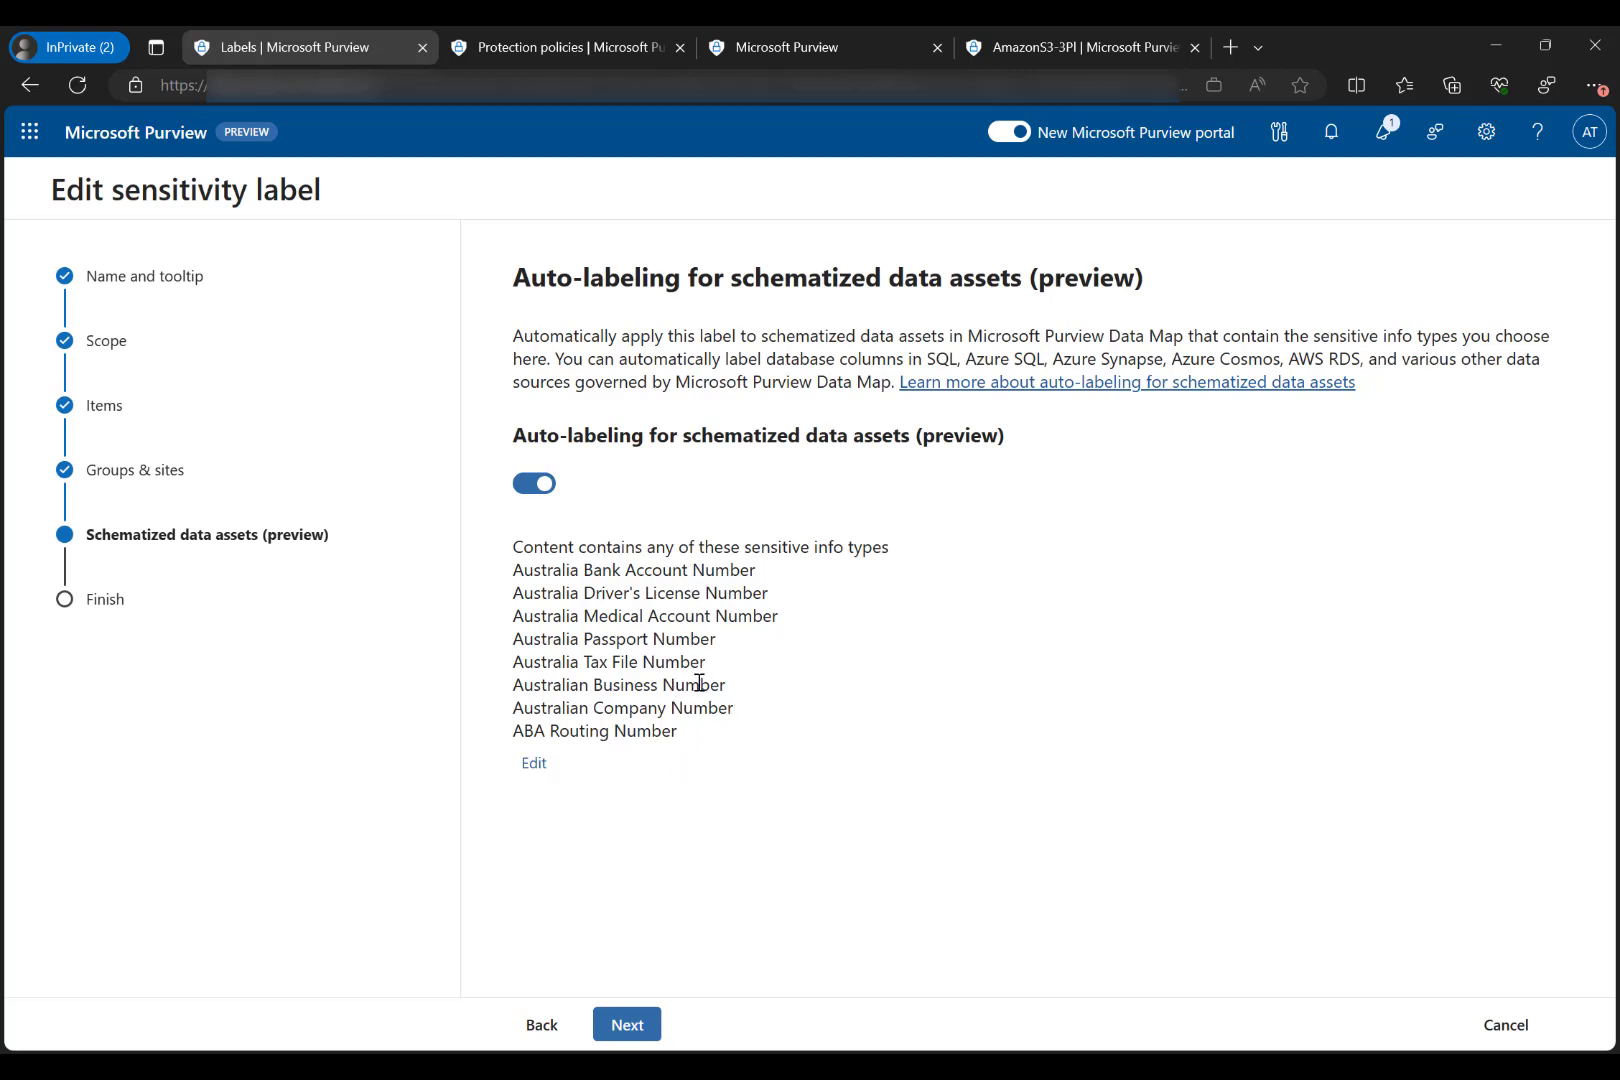
pyautogui.click(638, 1030)
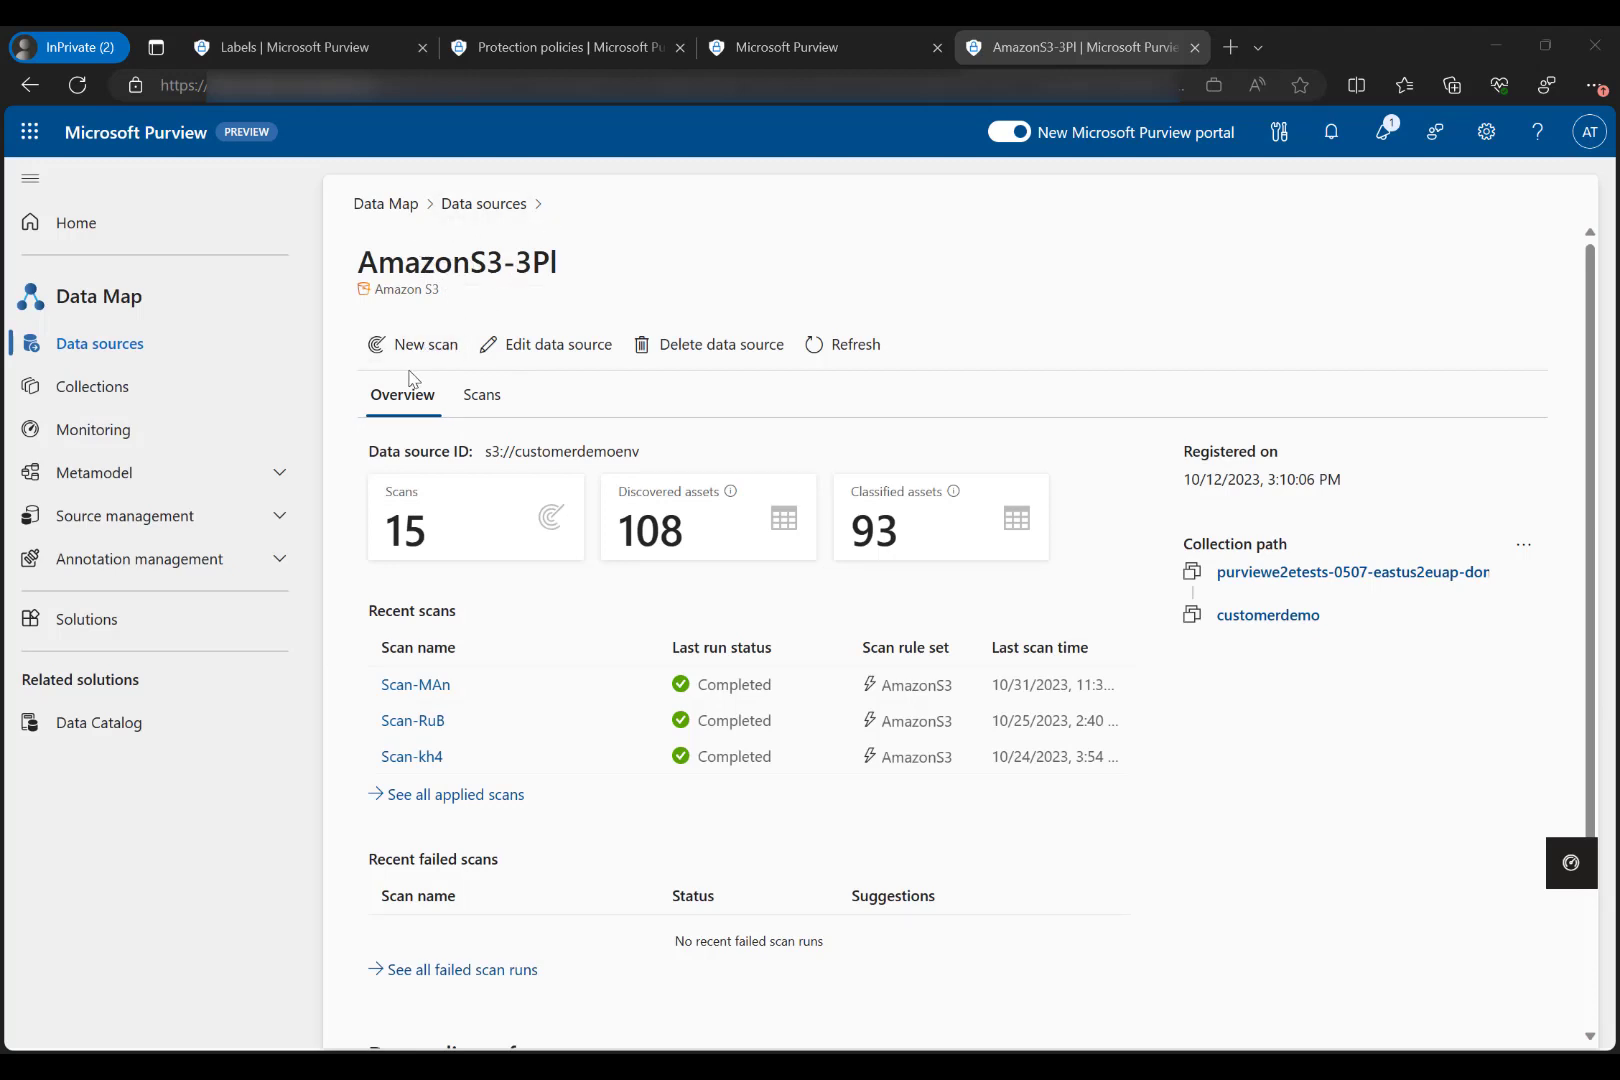
# - Start a new AmazonS3-3PI scan and check the Credential list without choosing one
pyautogui.click(426, 345)
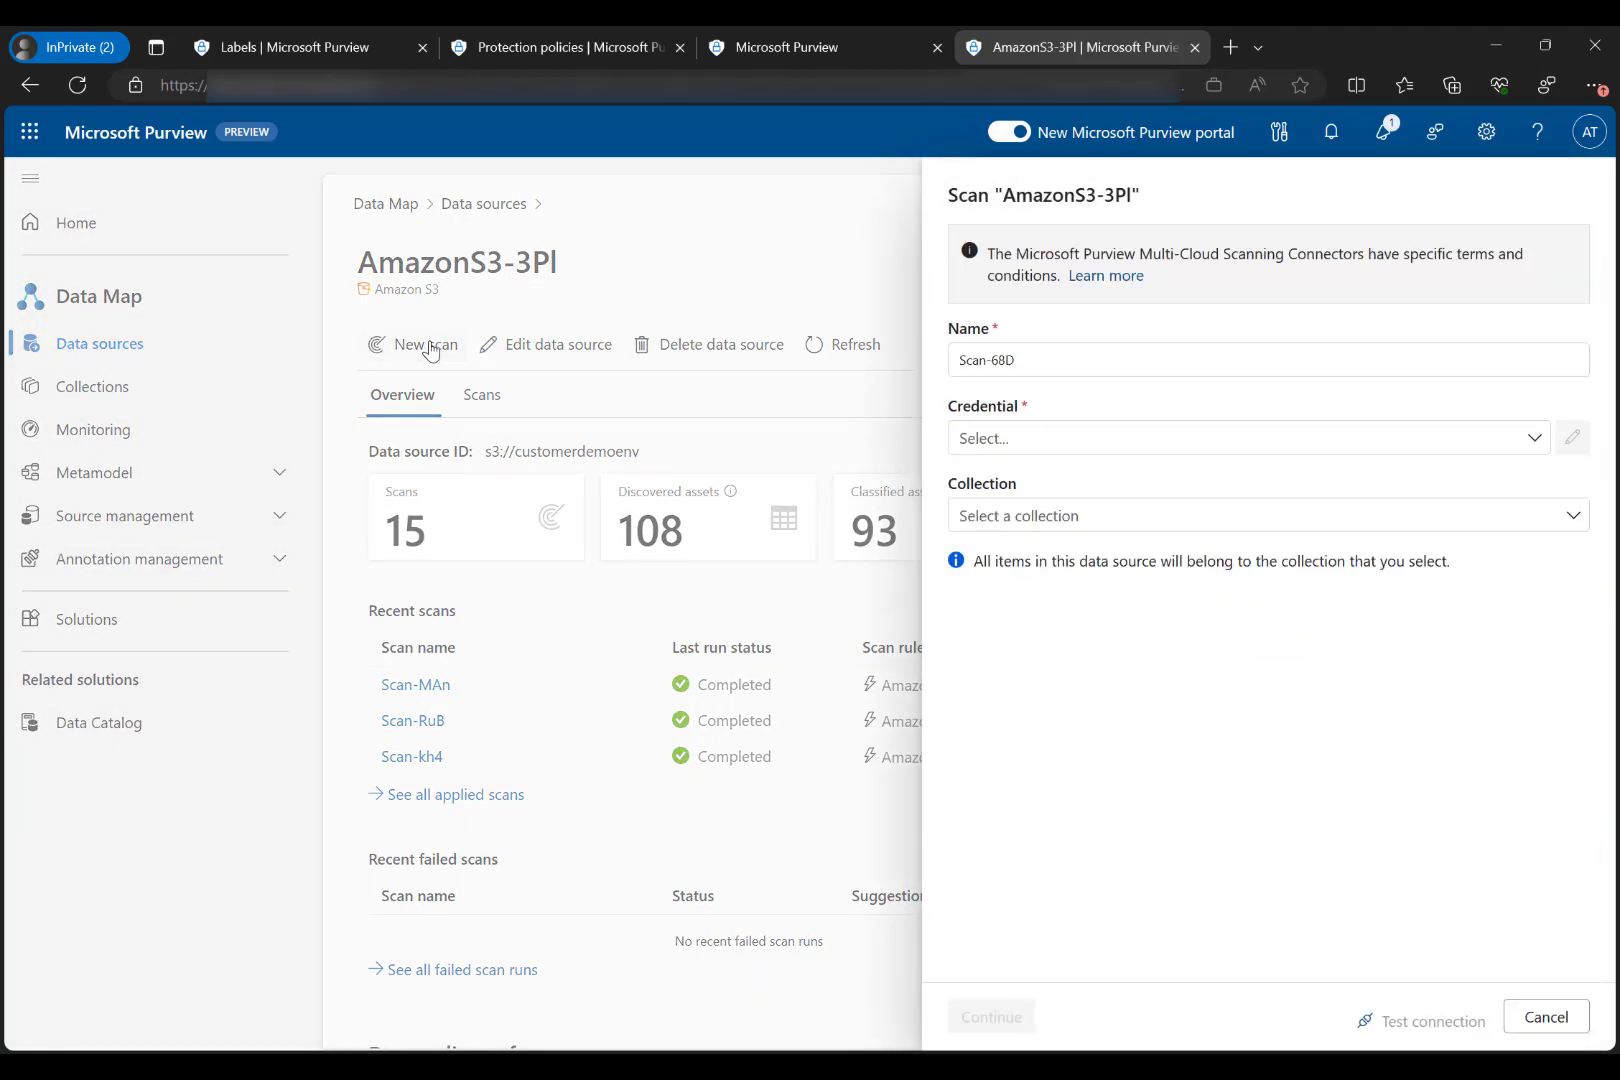
pyautogui.click(1129, 445)
pyautogui.click(1127, 442)
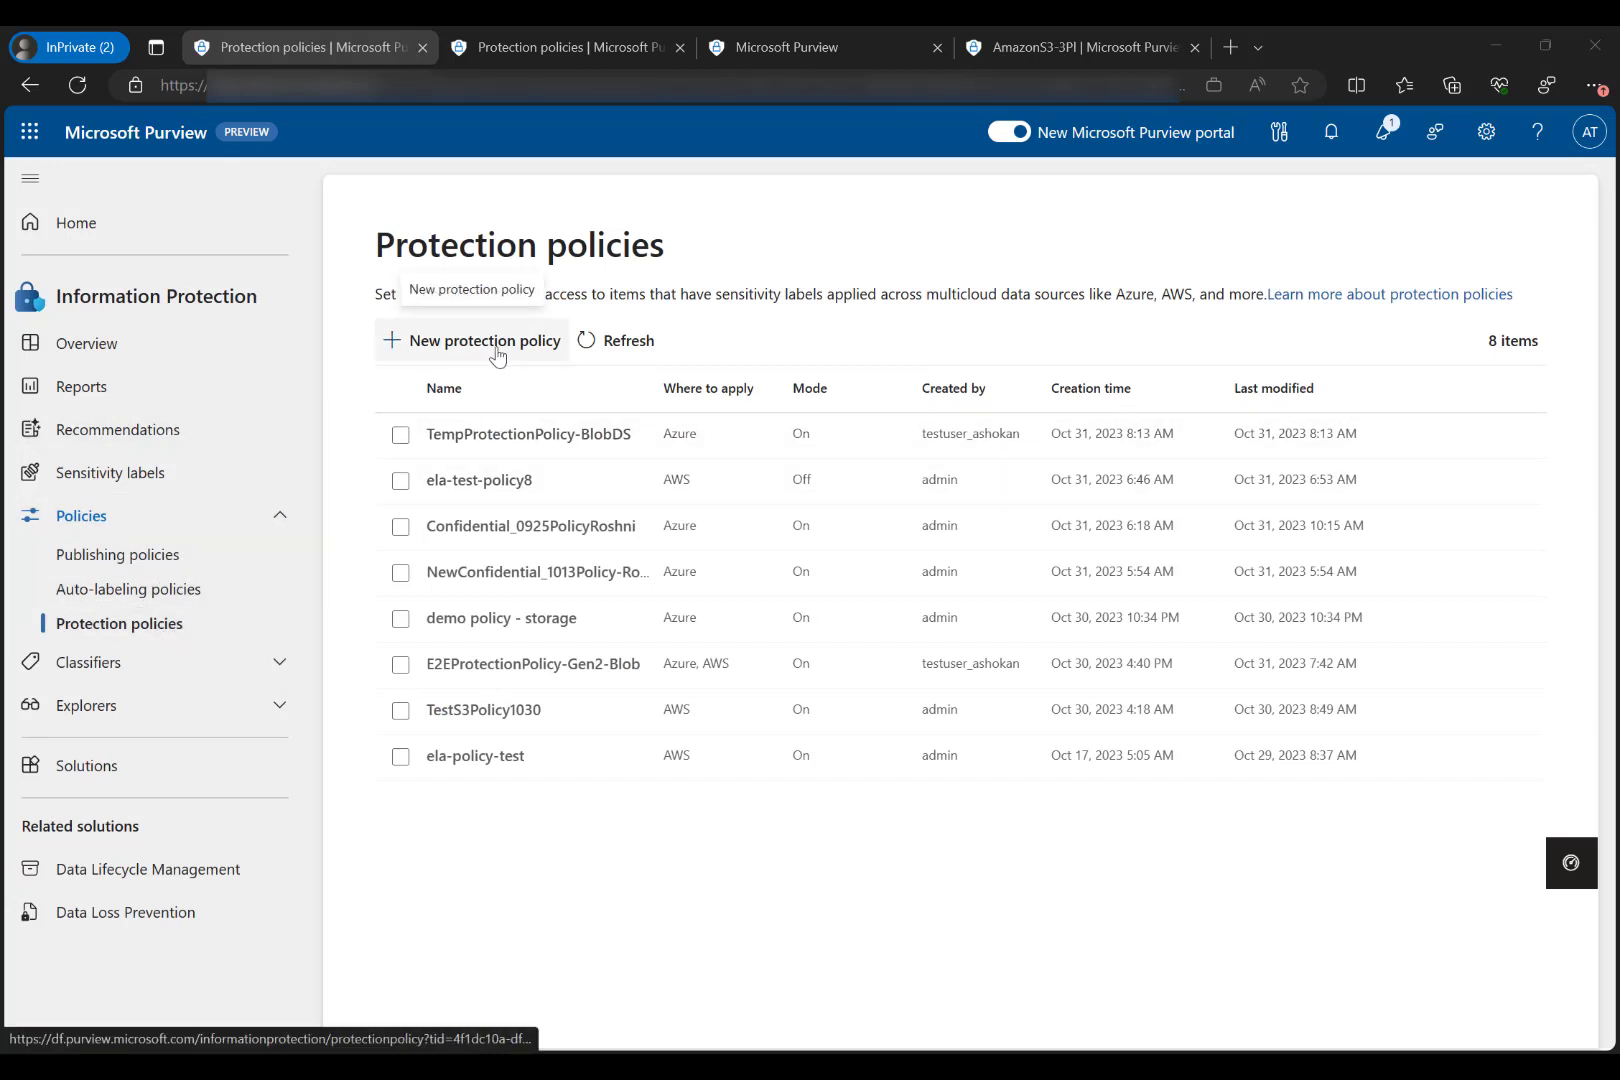
# - Name the new protection policy s3-confidential and add its description
pyautogui.click(608, 44)
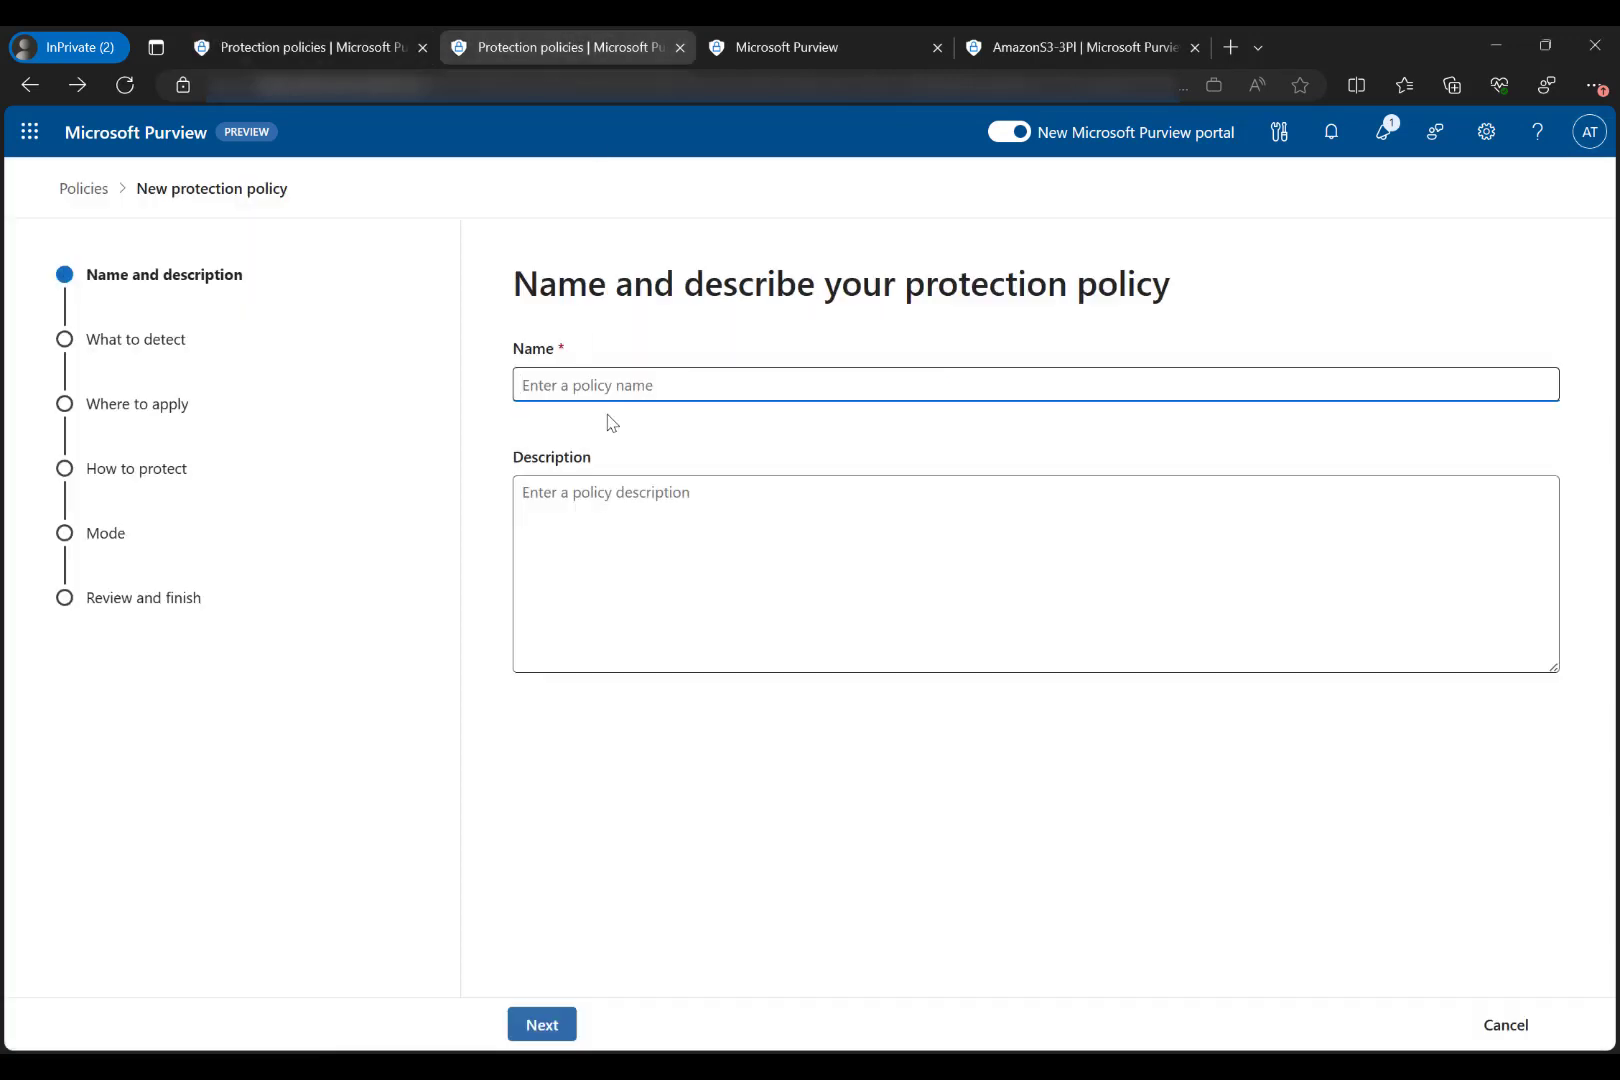
pyautogui.write('s3-confidential')
pyautogui.click(679, 518)
pyautogui.write('s3-confidential')
pyautogui.click(540, 1024)
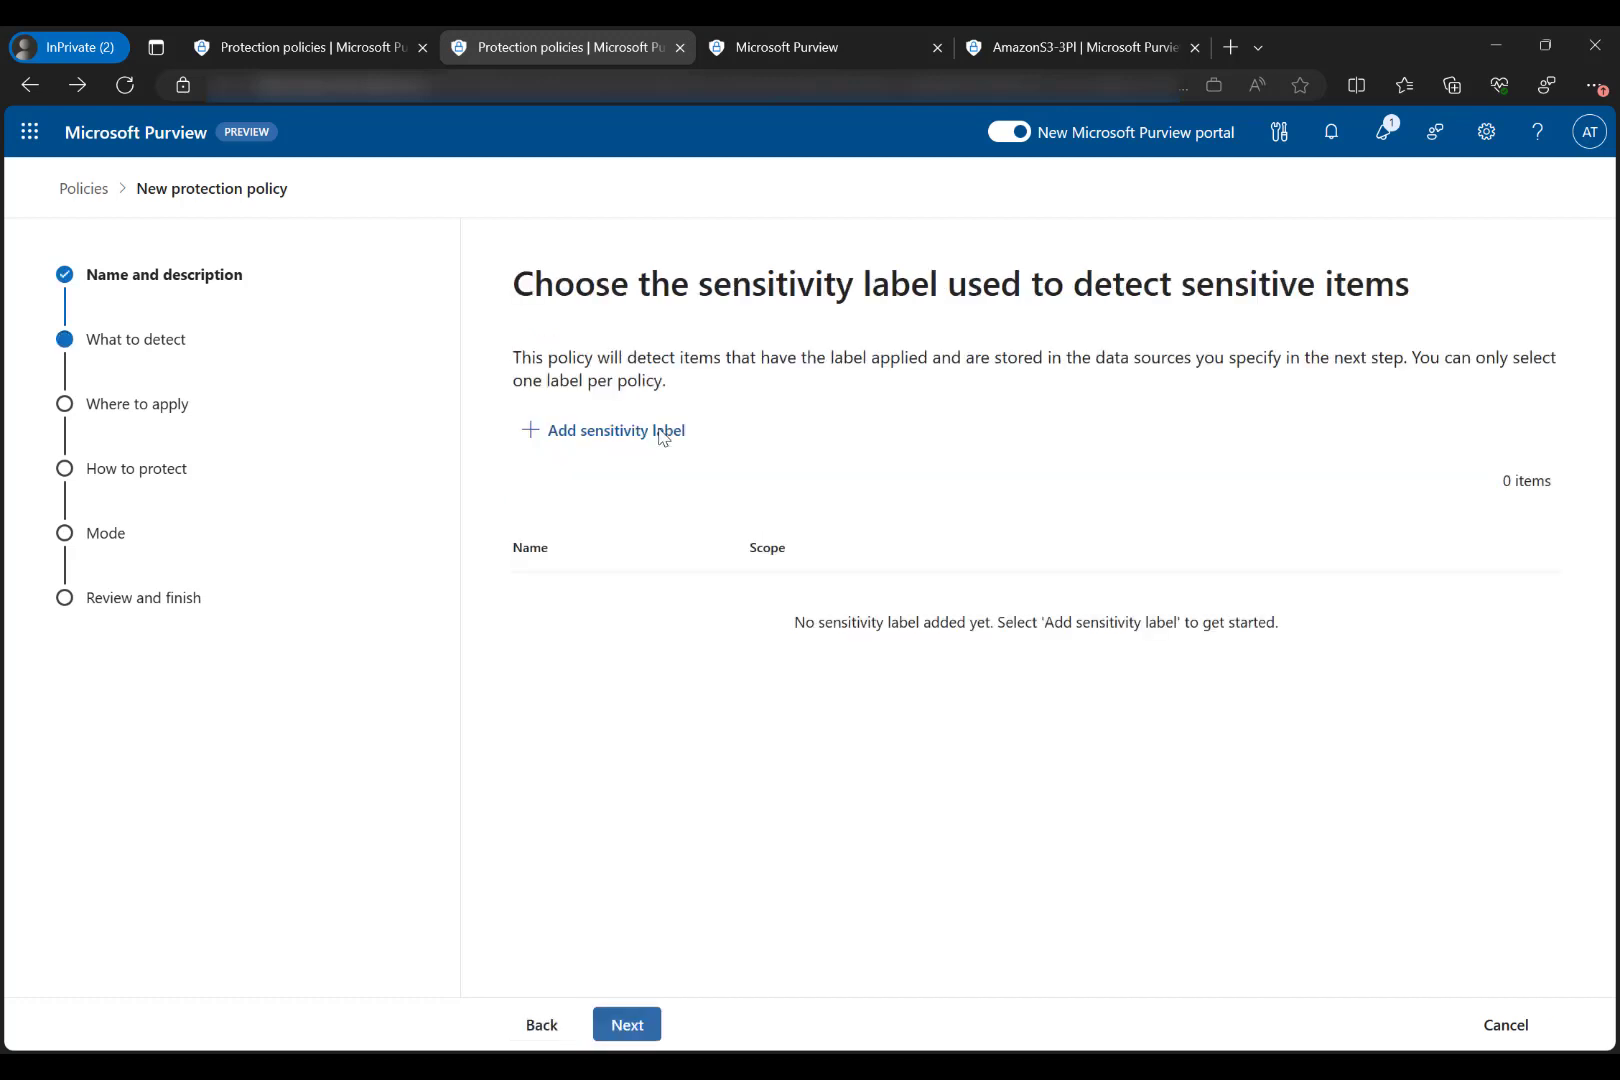
# - Make the policy detect the s3-confidentialdata sensitivity label, found by searching 's3-con'
pyautogui.click(660, 434)
pyautogui.click(1162, 322)
pyautogui.write('s3')
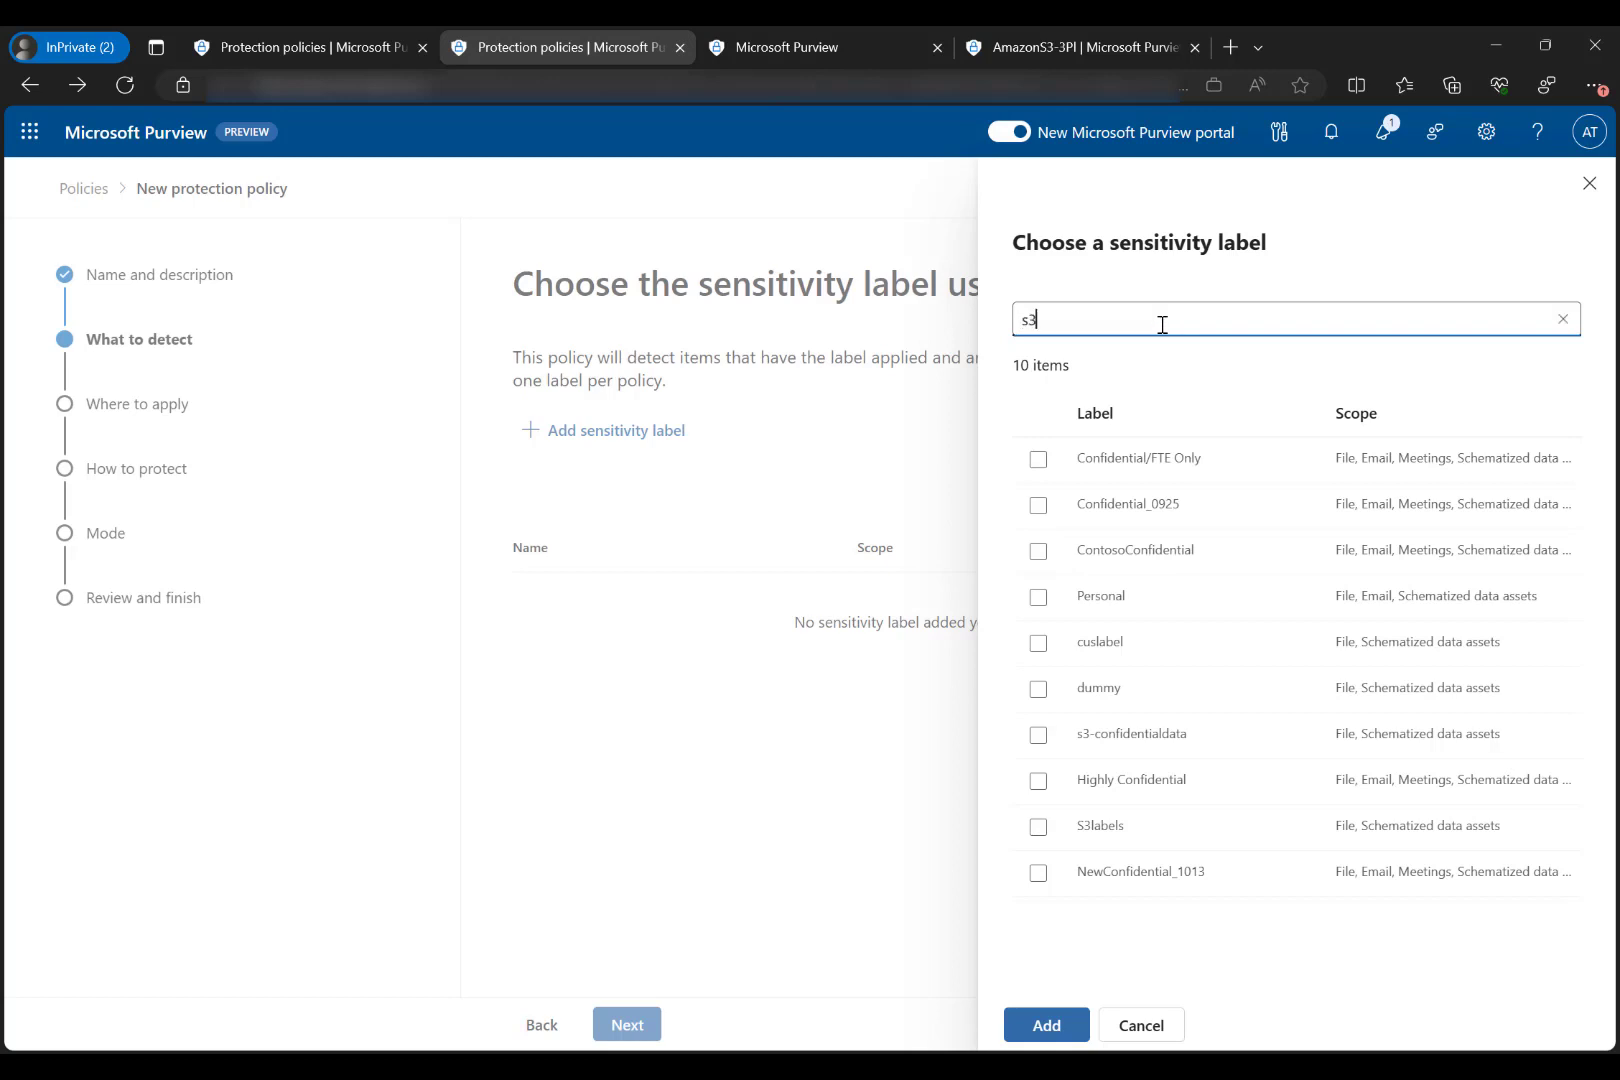
pyautogui.write('-con')
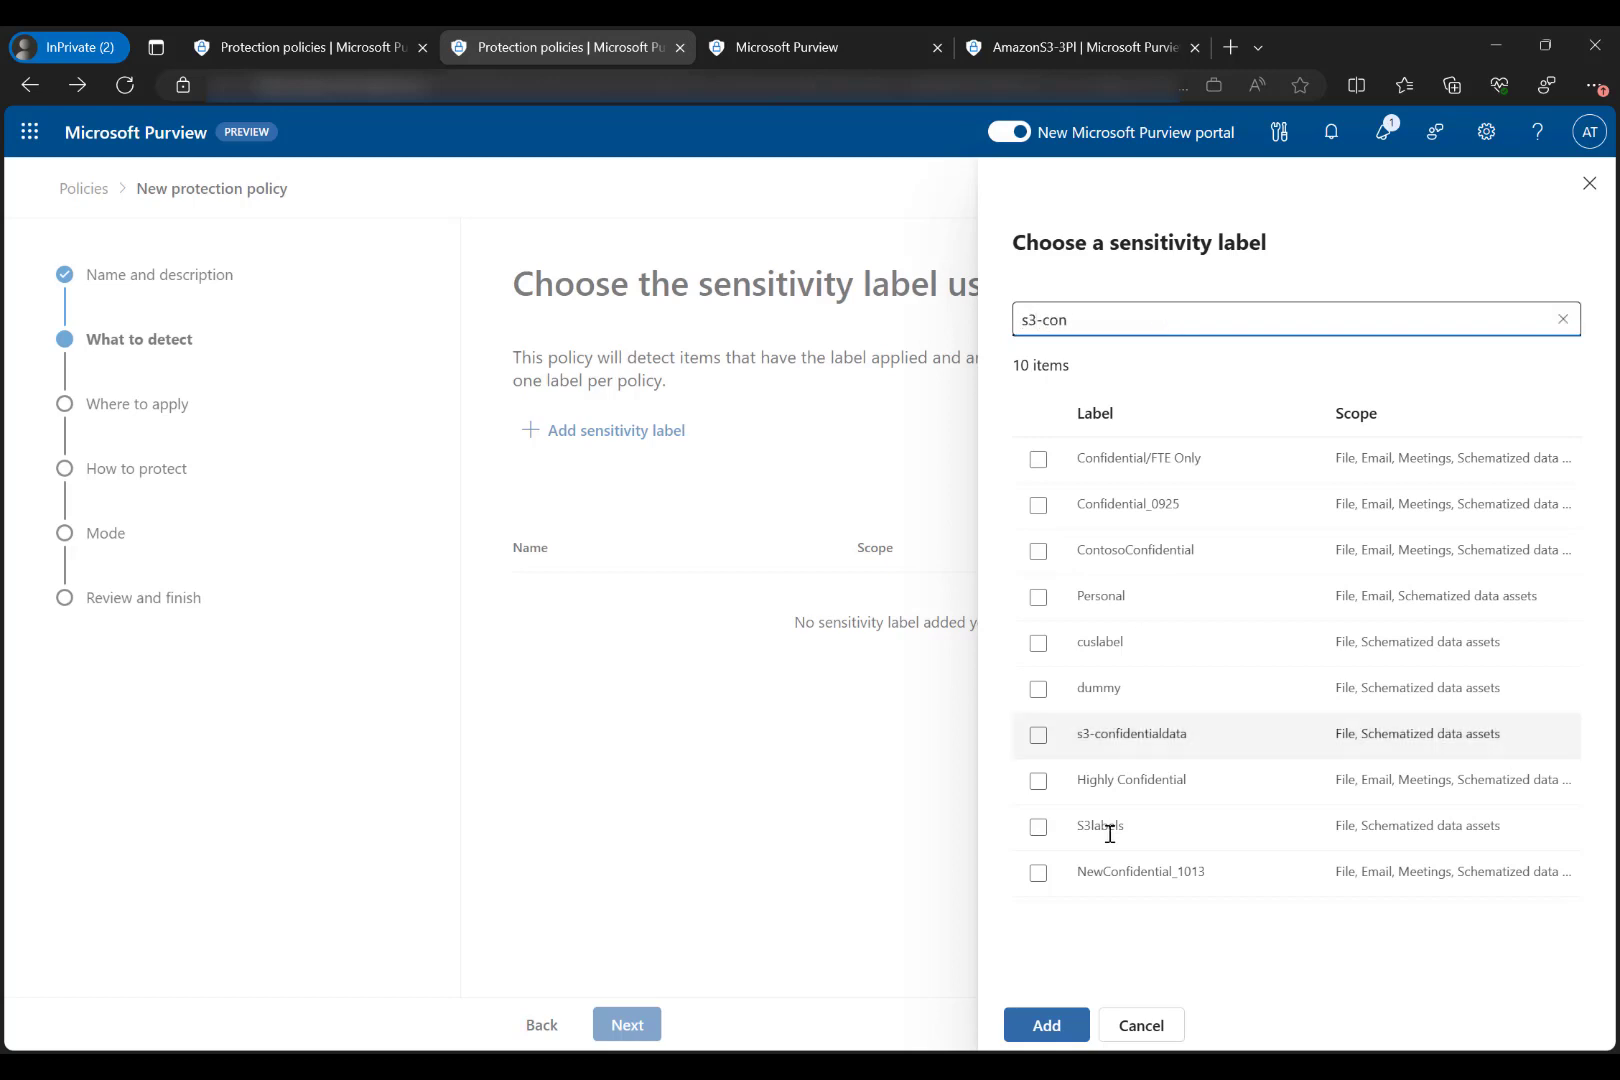
pyautogui.click(1037, 740)
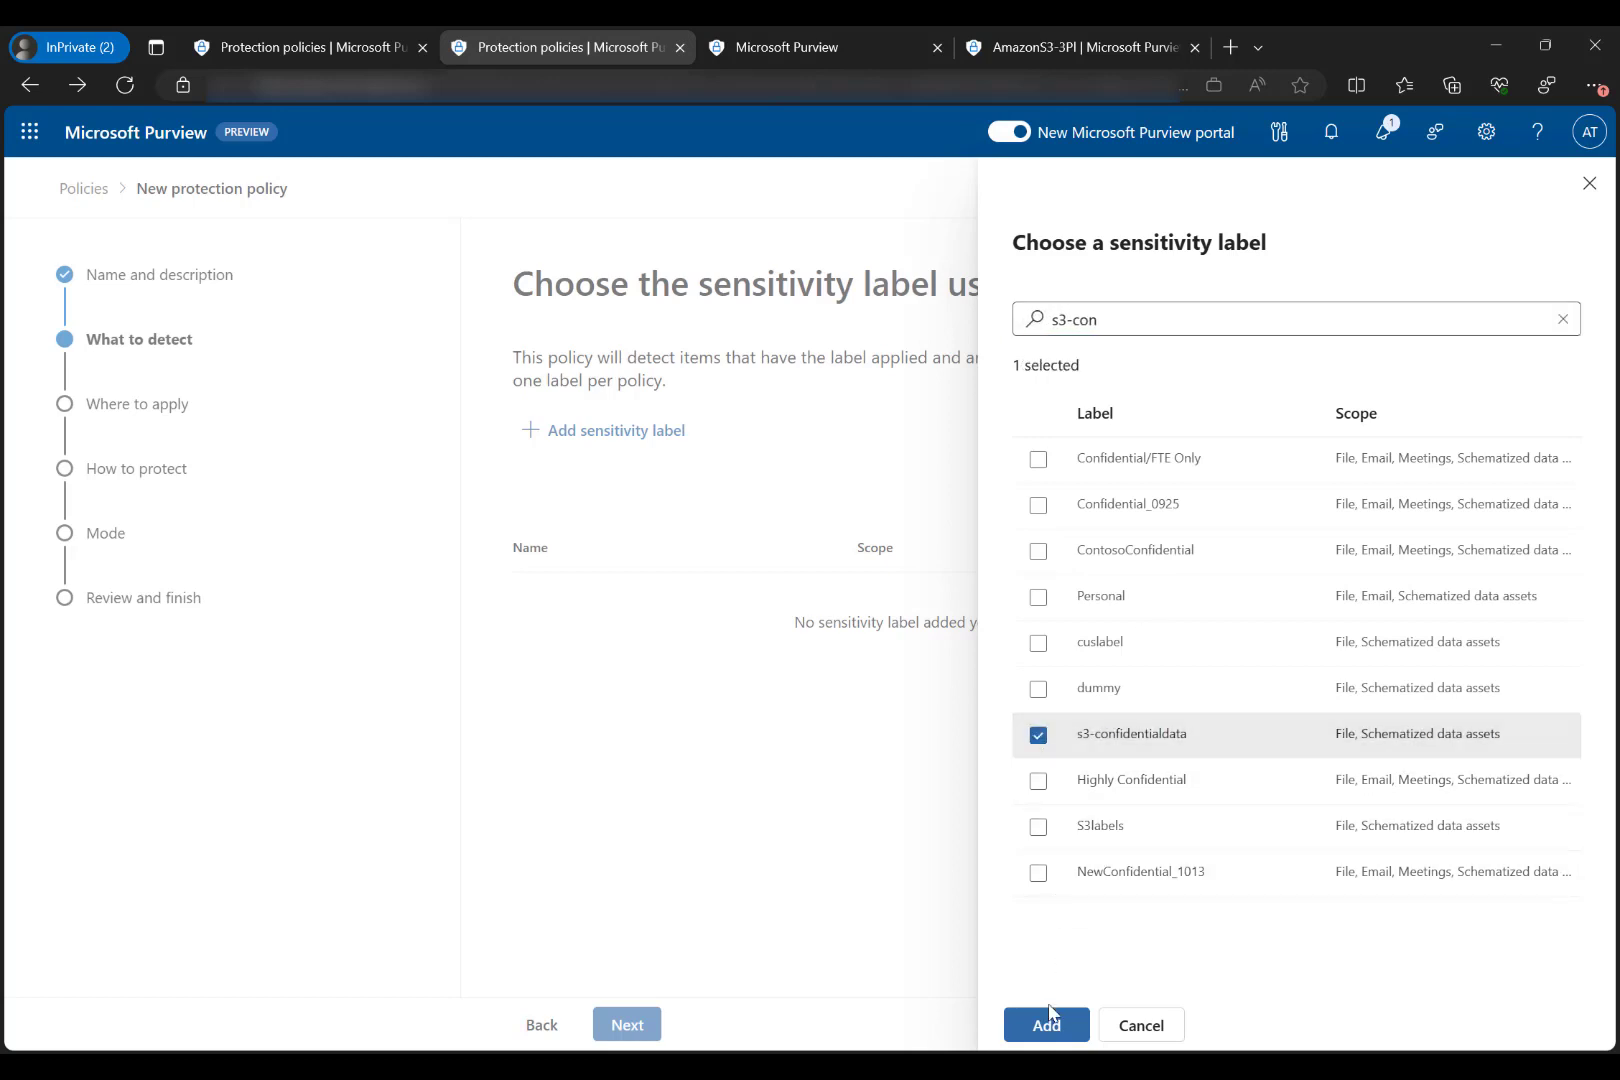
pyautogui.click(1046, 1022)
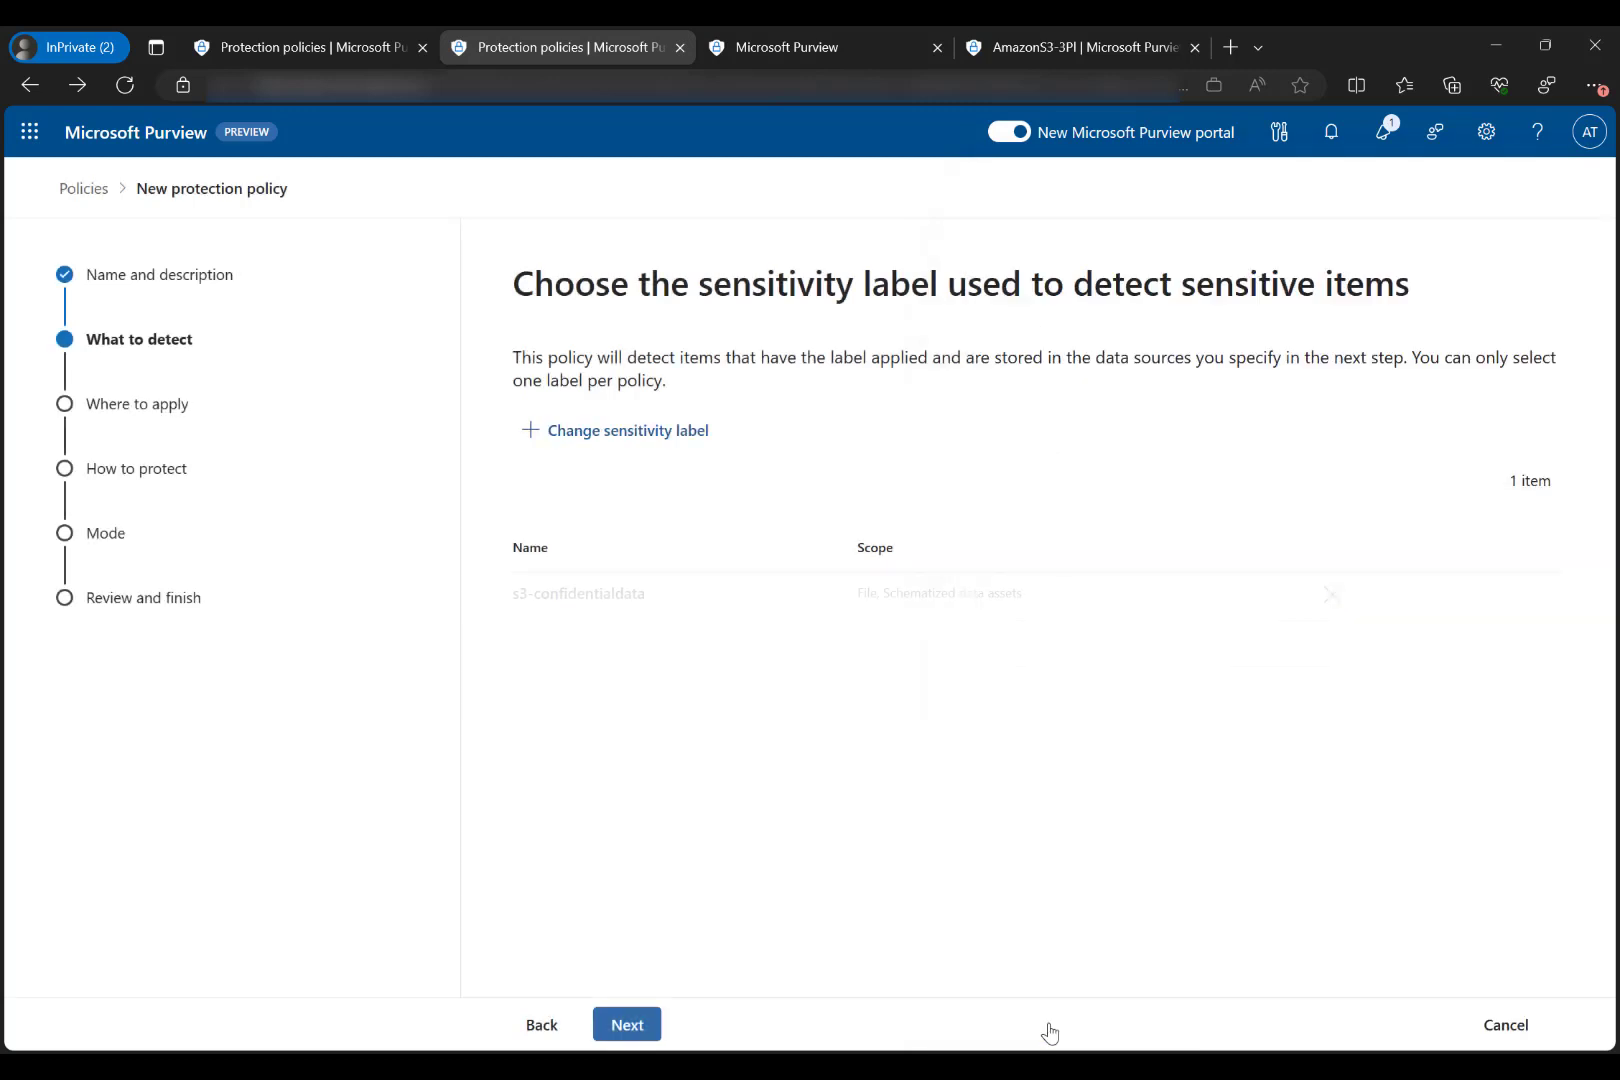
pyautogui.click(629, 1028)
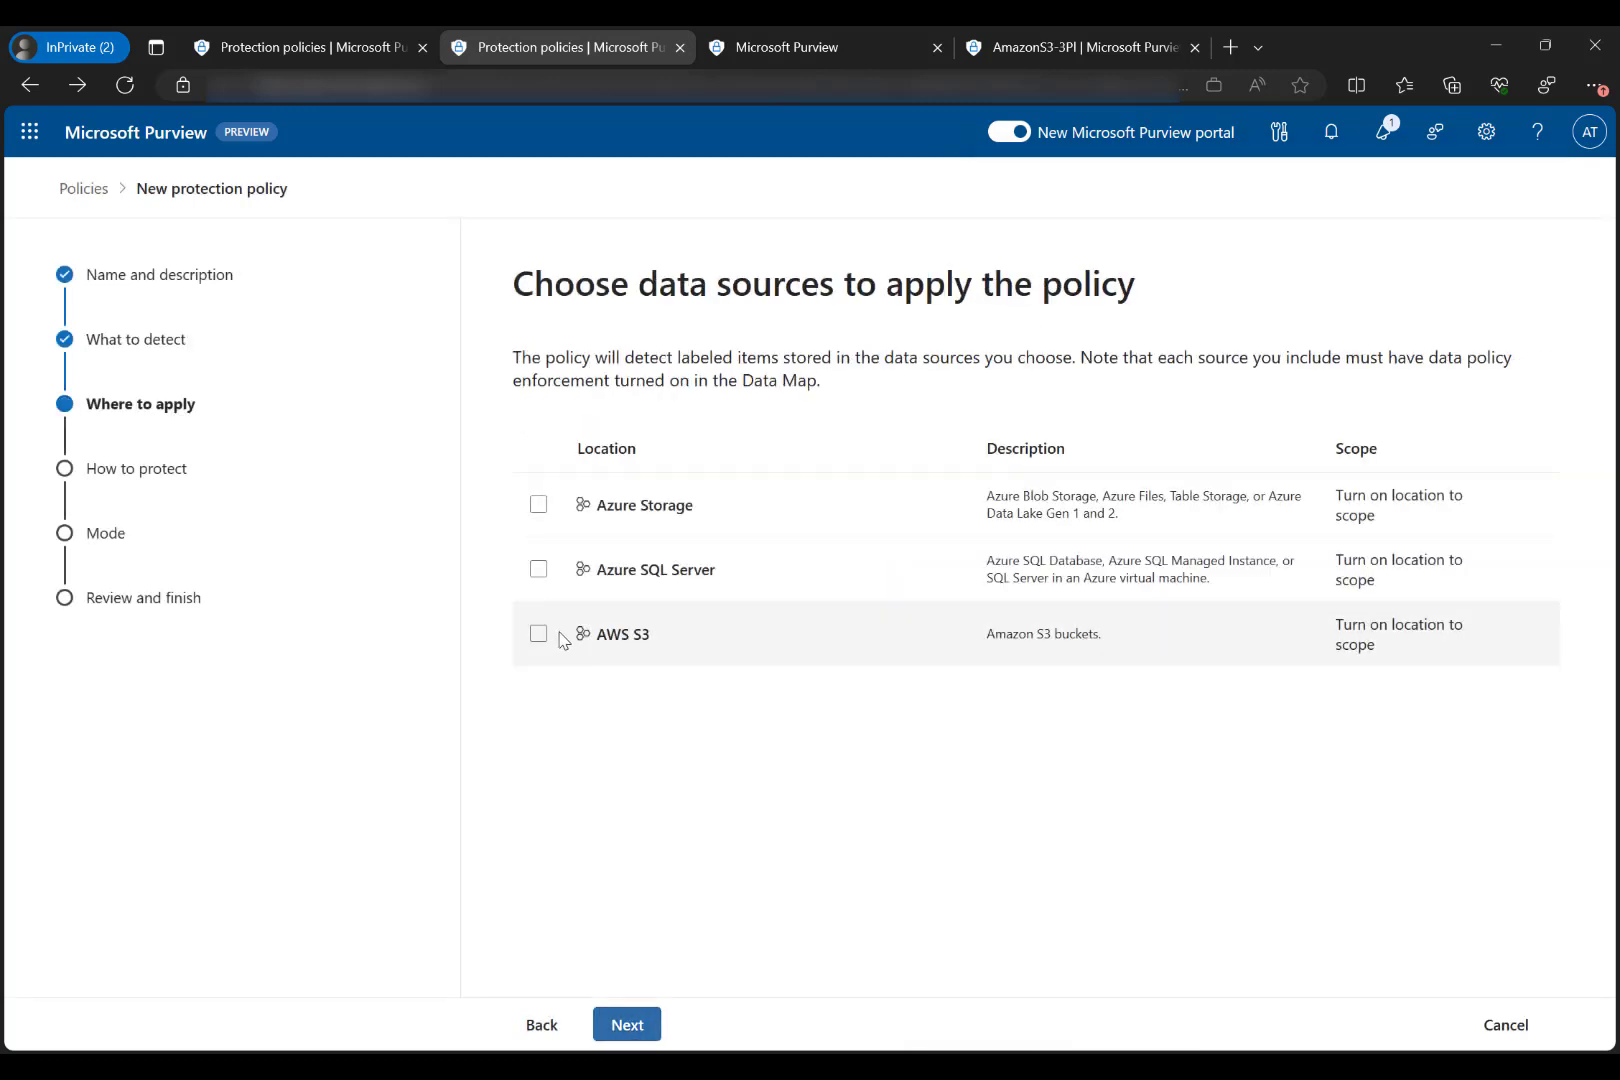
# - Scope the policy to AWS S3, including only the customerdemoenv bucket with enforcement On
pyautogui.click(618, 654)
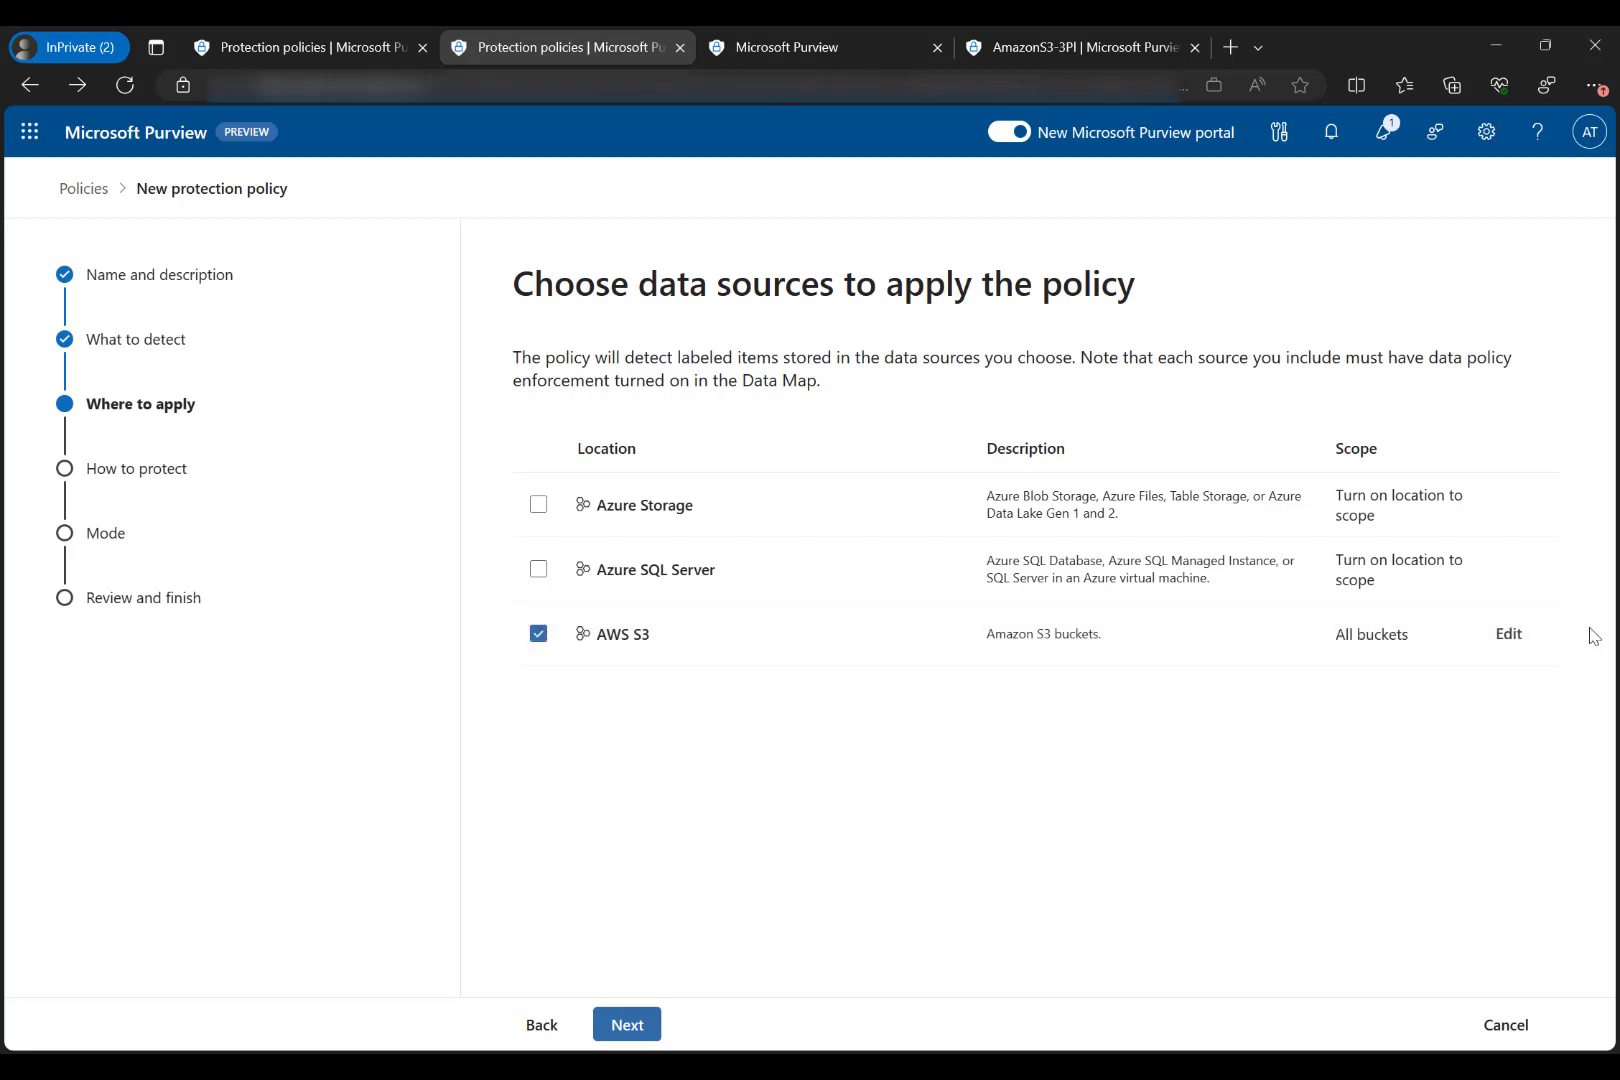
pyautogui.click(1508, 634)
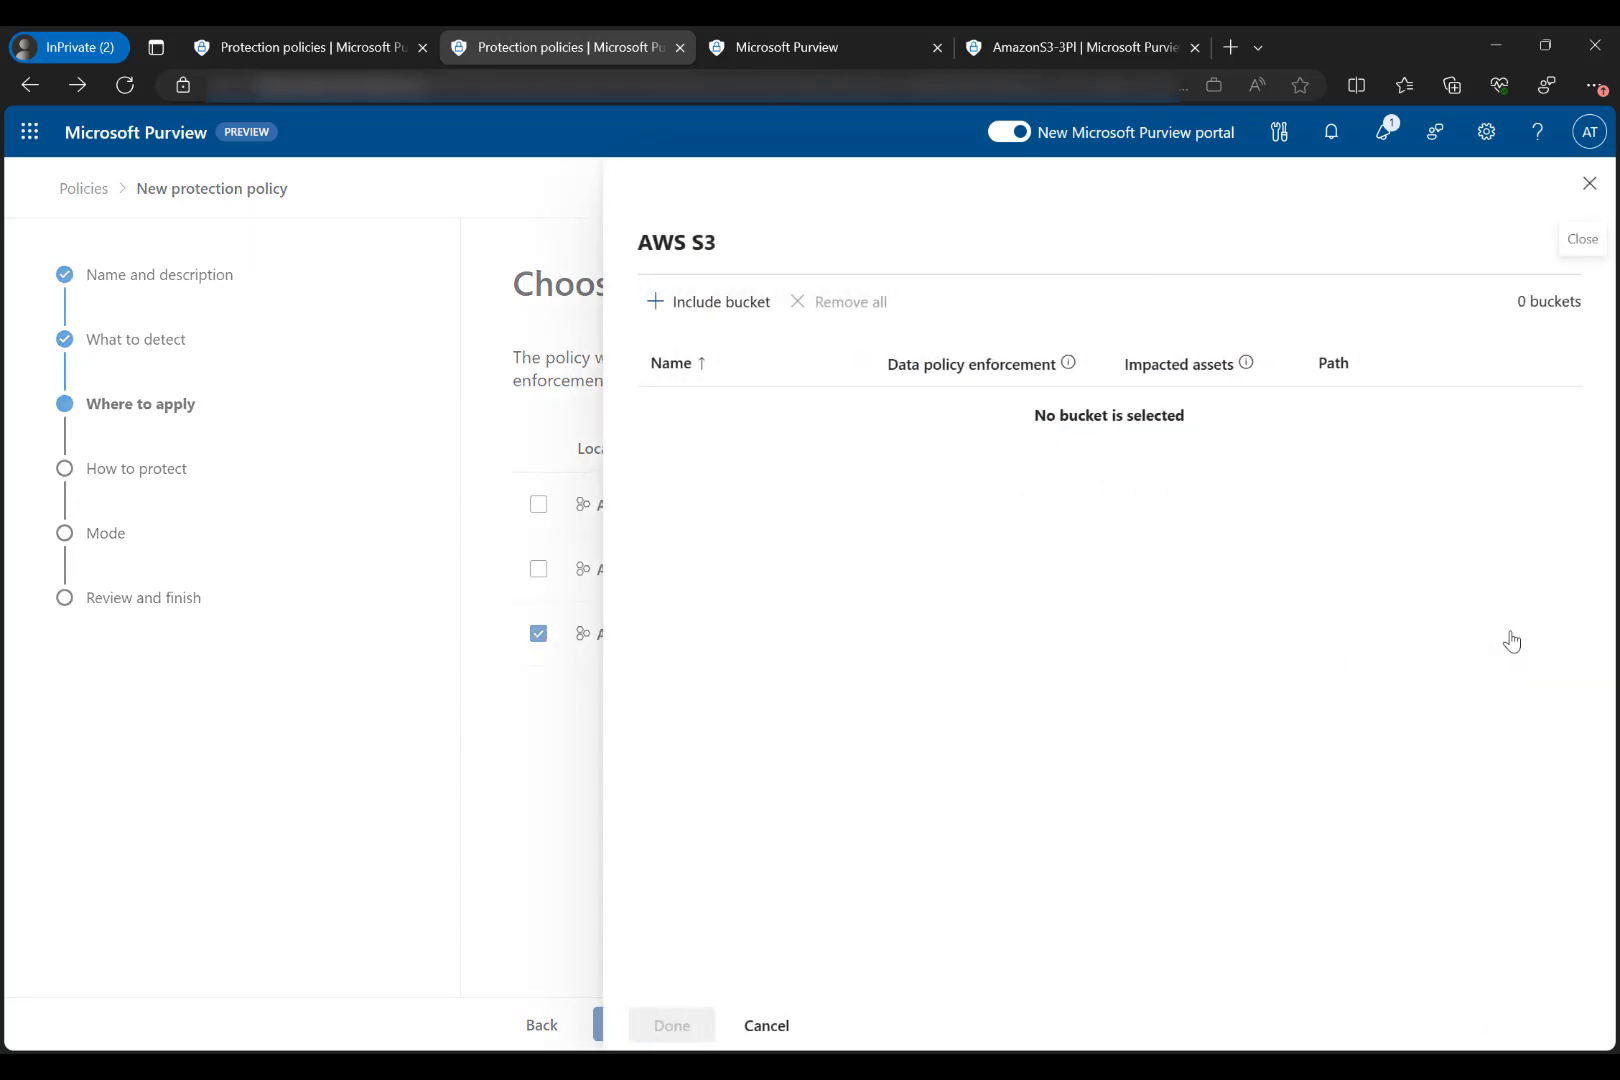
pyautogui.click(706, 306)
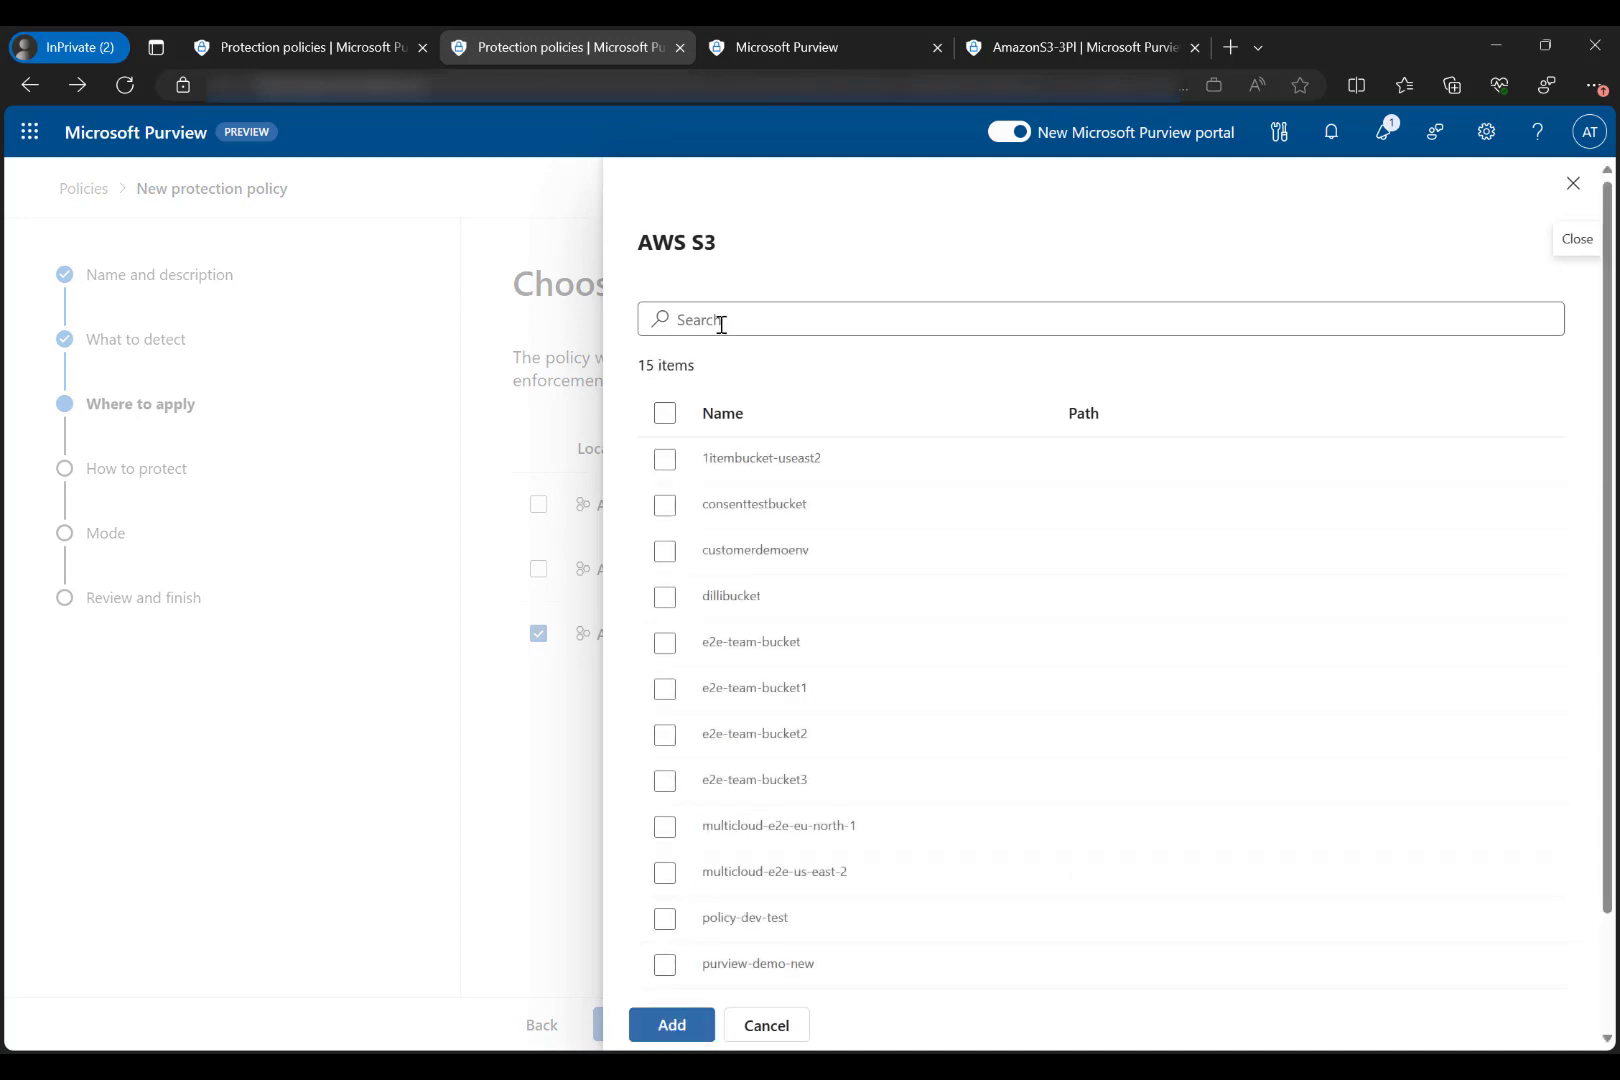
pyautogui.click(721, 325)
pyautogui.write('customerdemo')
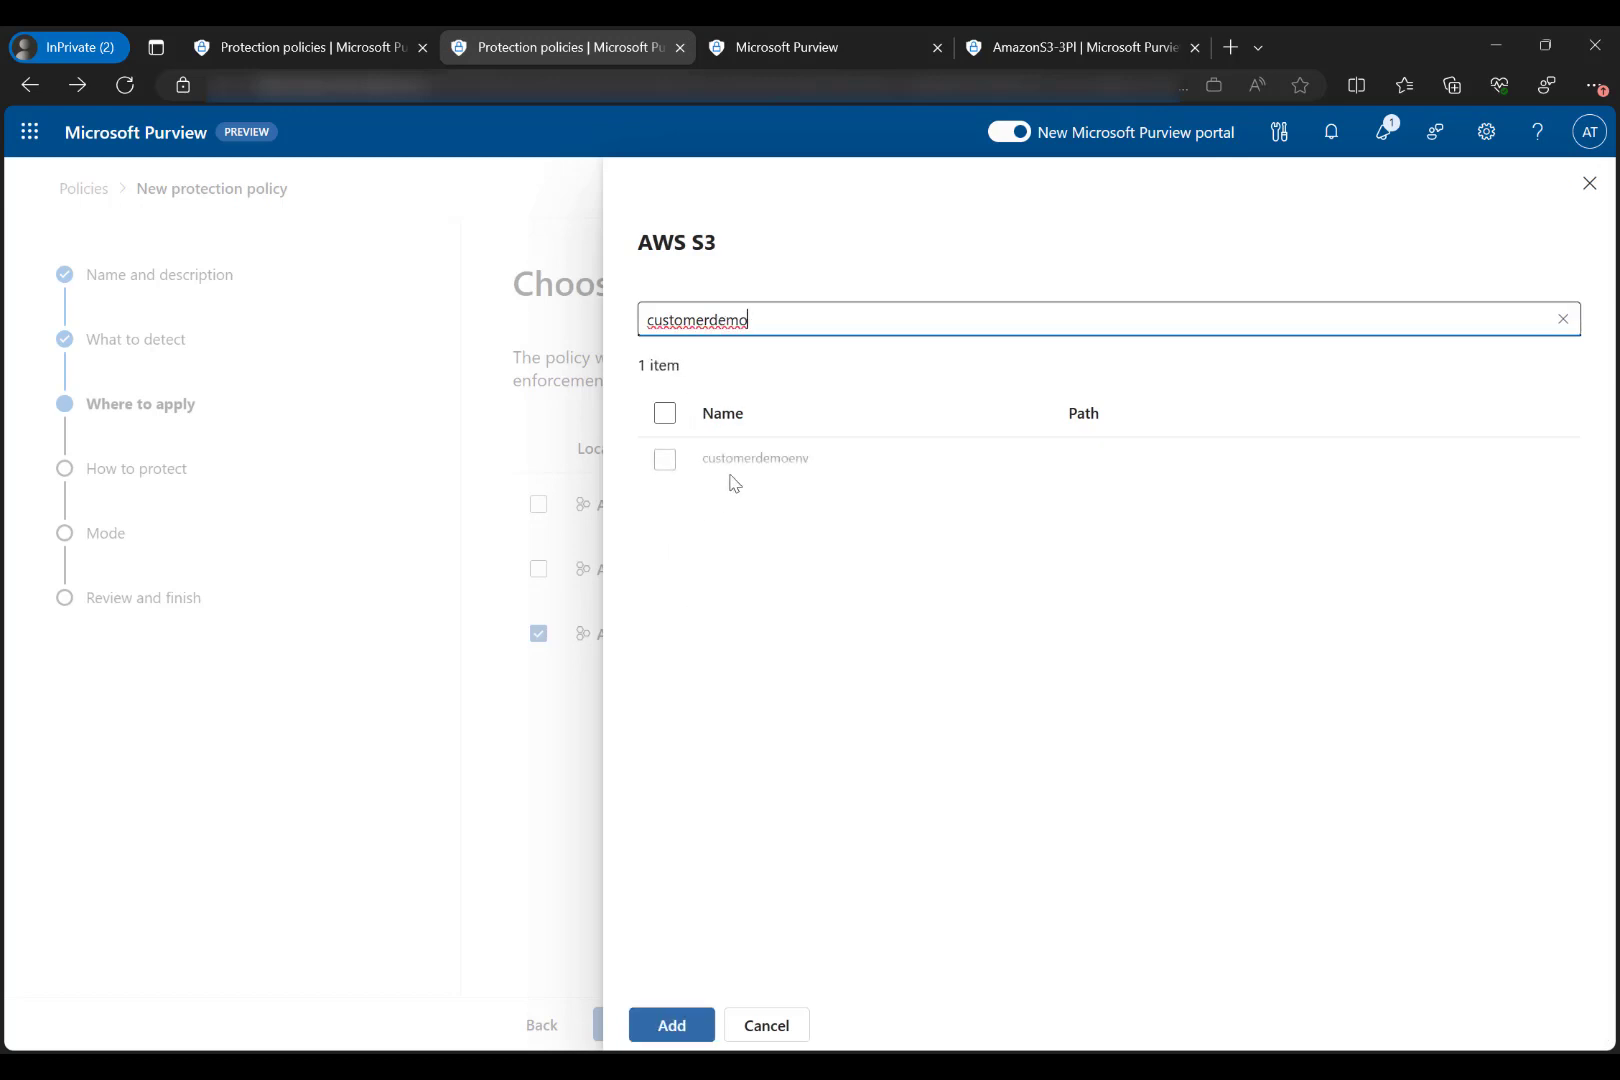
pyautogui.click(665, 460)
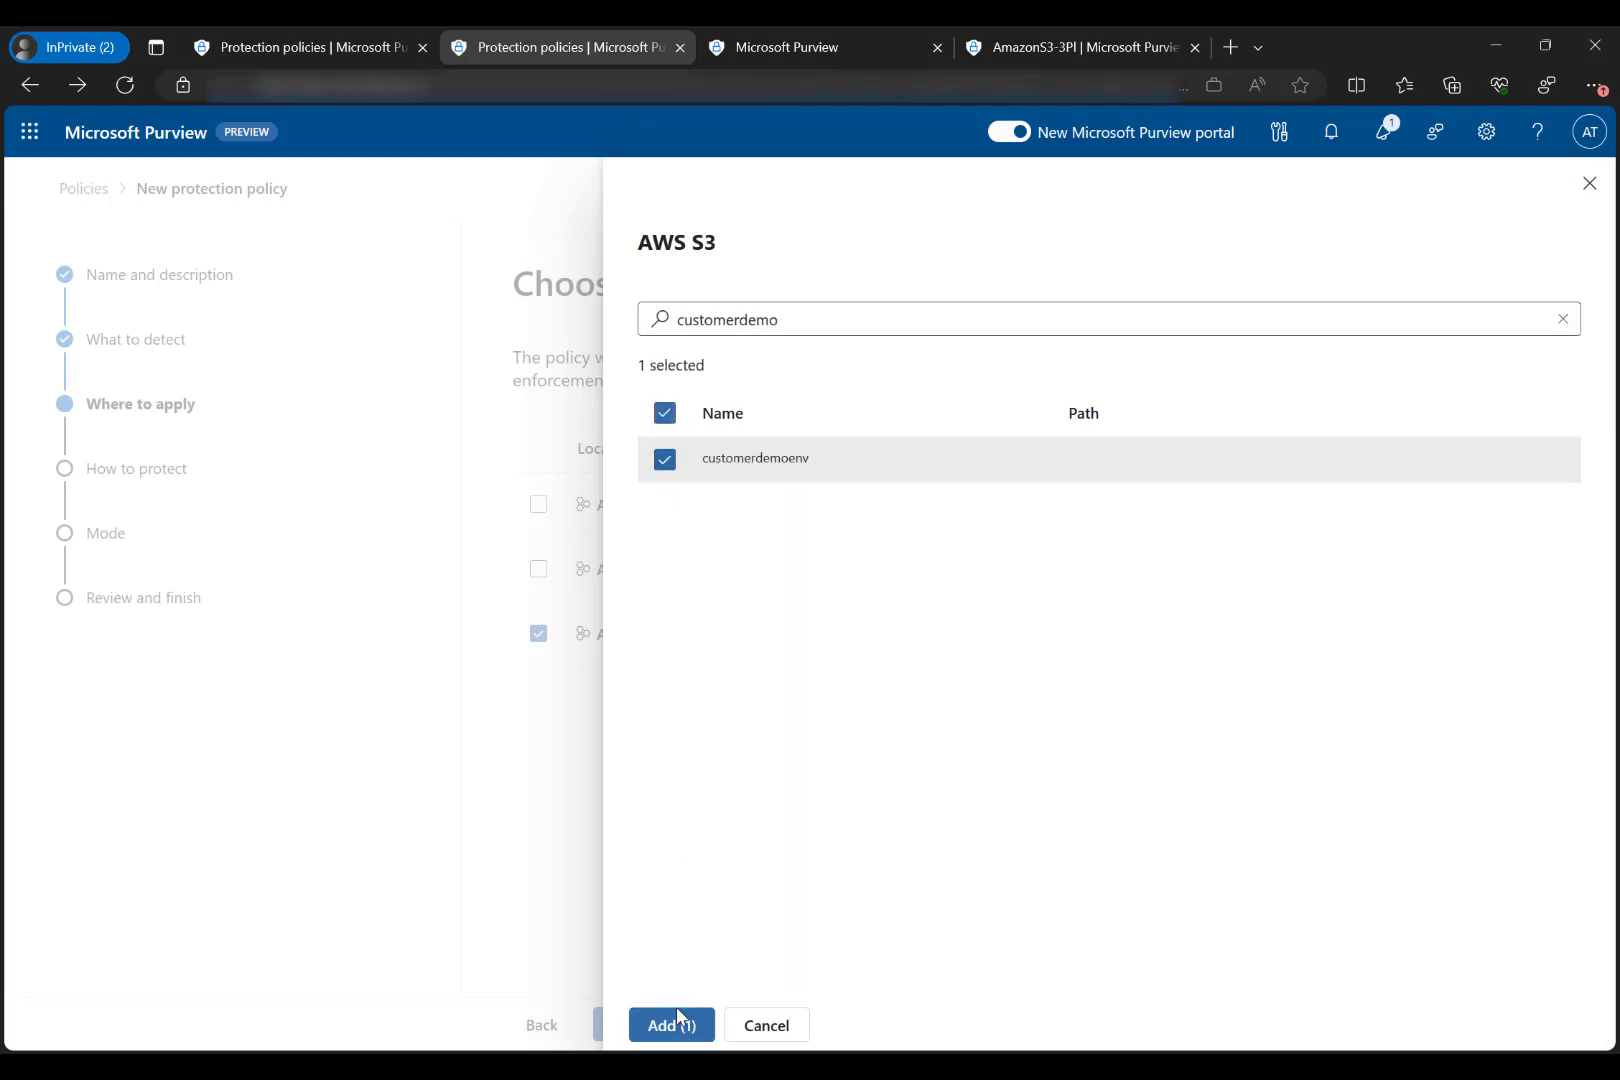
pyautogui.click(673, 1024)
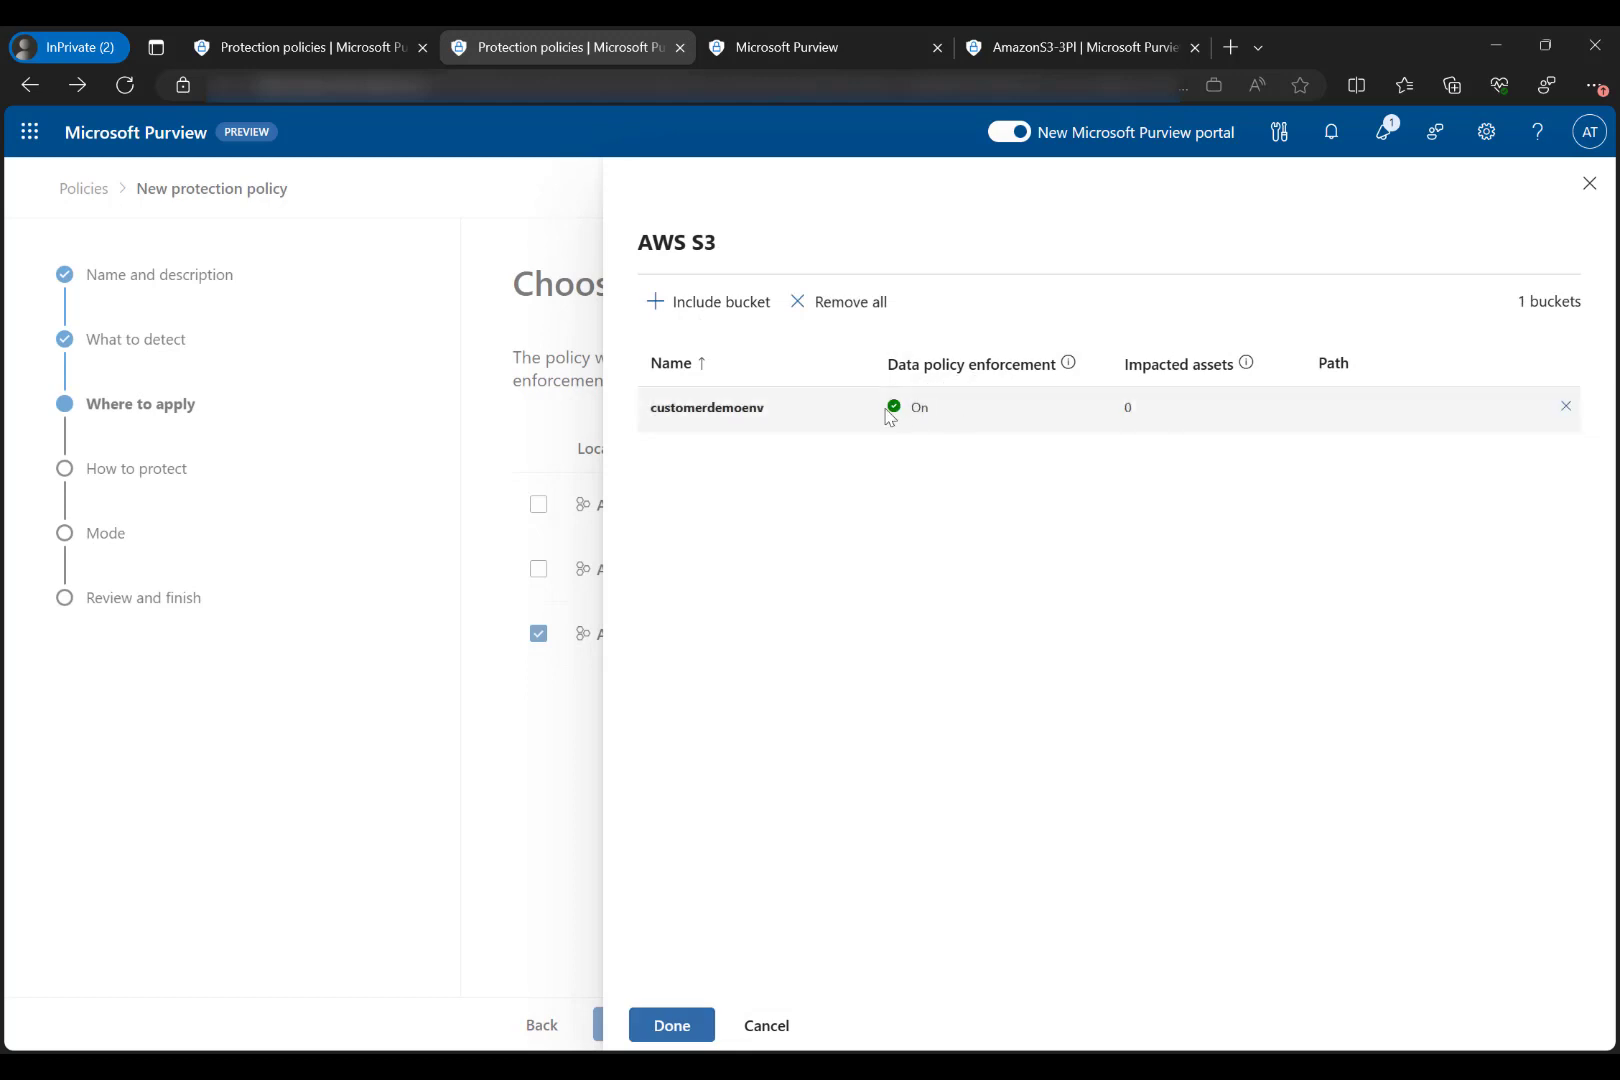
pyautogui.doubleClick(919, 407)
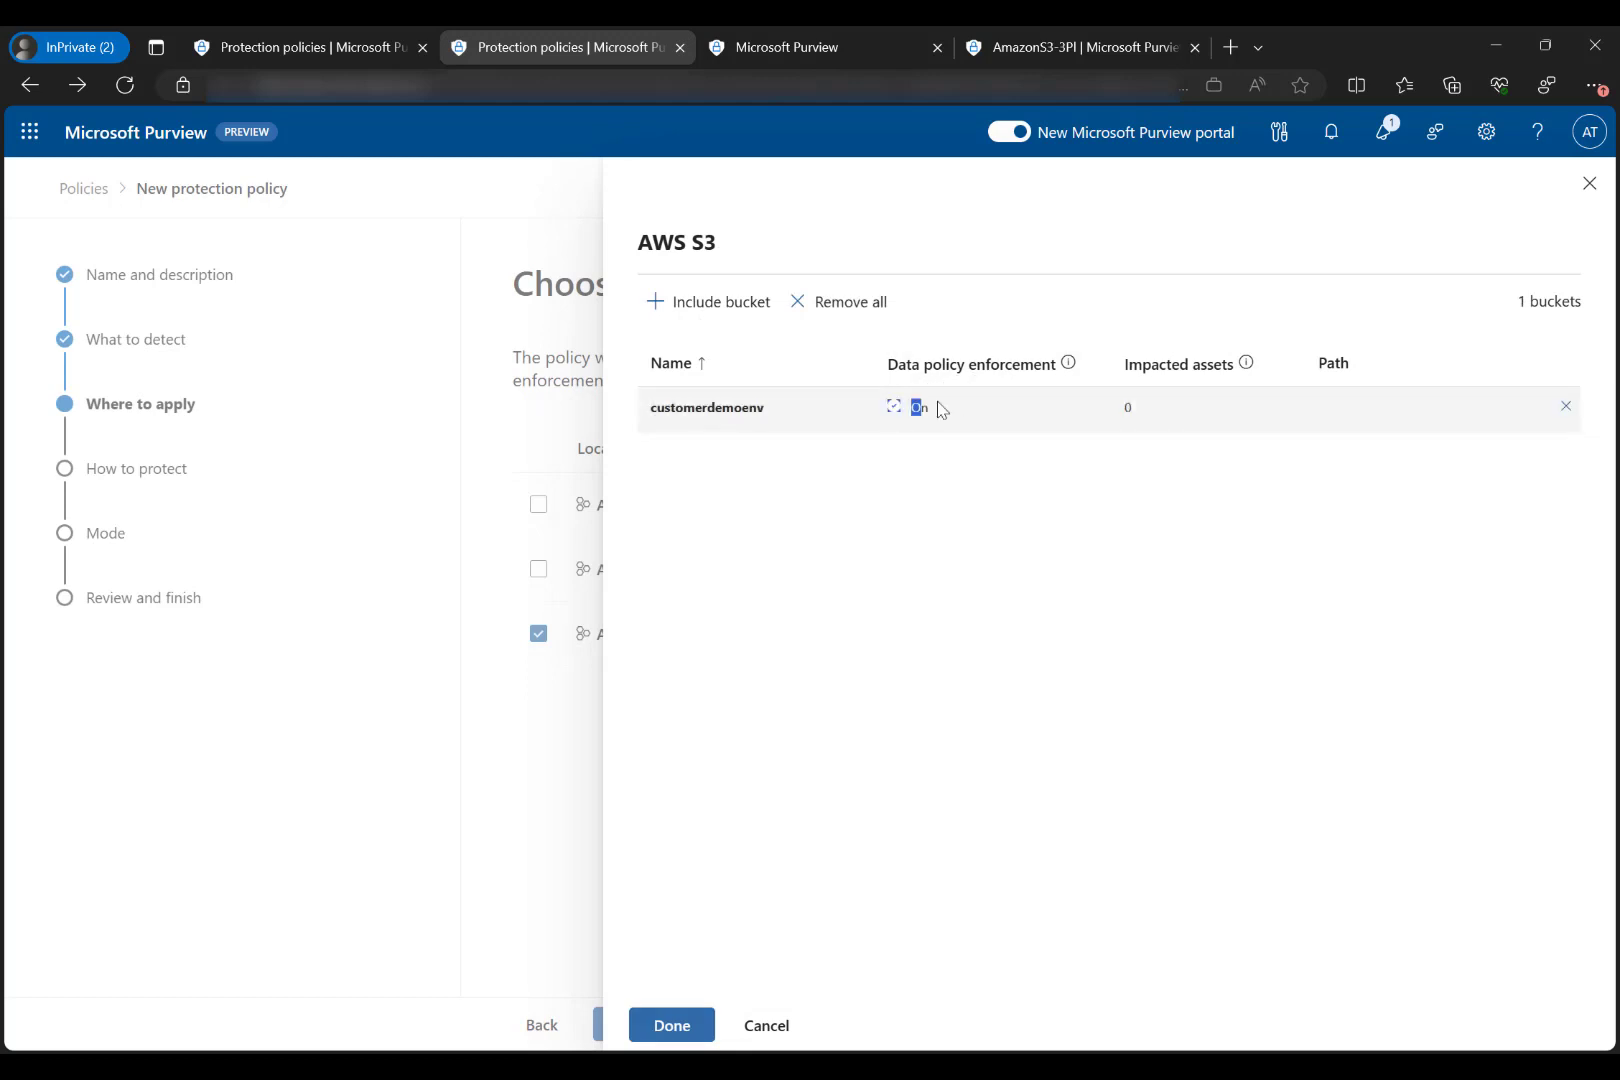
pyautogui.click(672, 1027)
pyautogui.click(633, 1027)
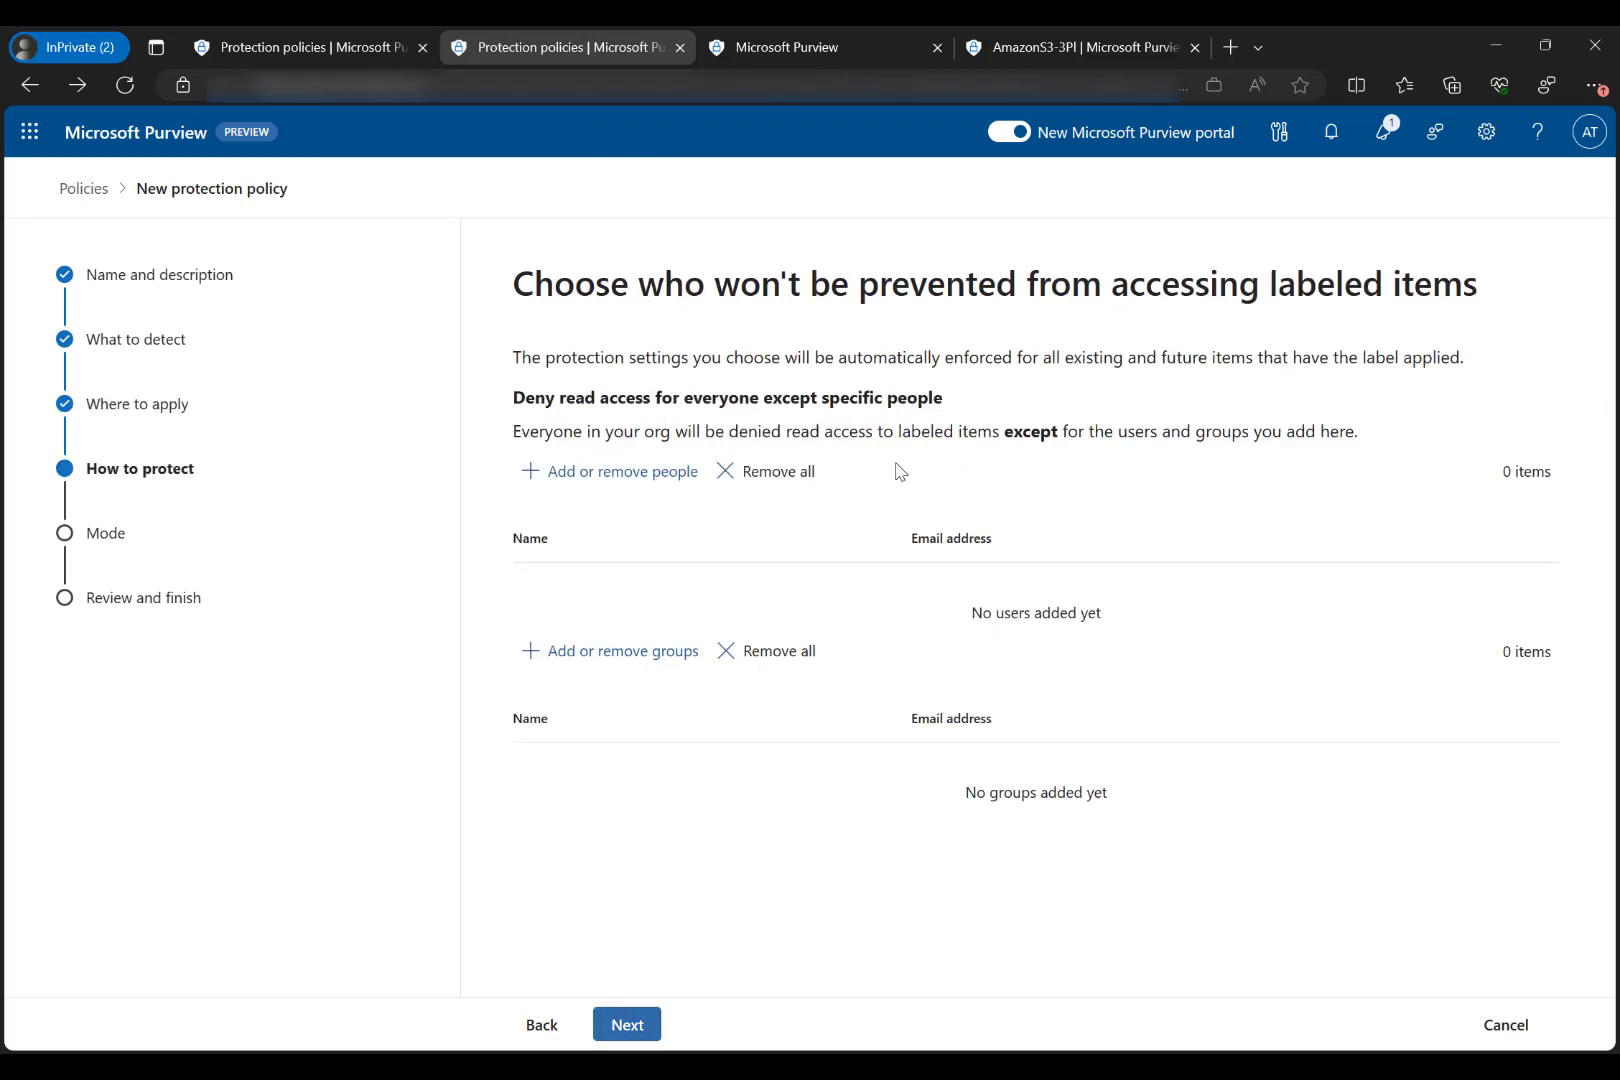
# - Exempt the admin user from the policy's read-access denial
pyautogui.click(647, 481)
pyautogui.click(1090, 329)
pyautogui.write('admin')
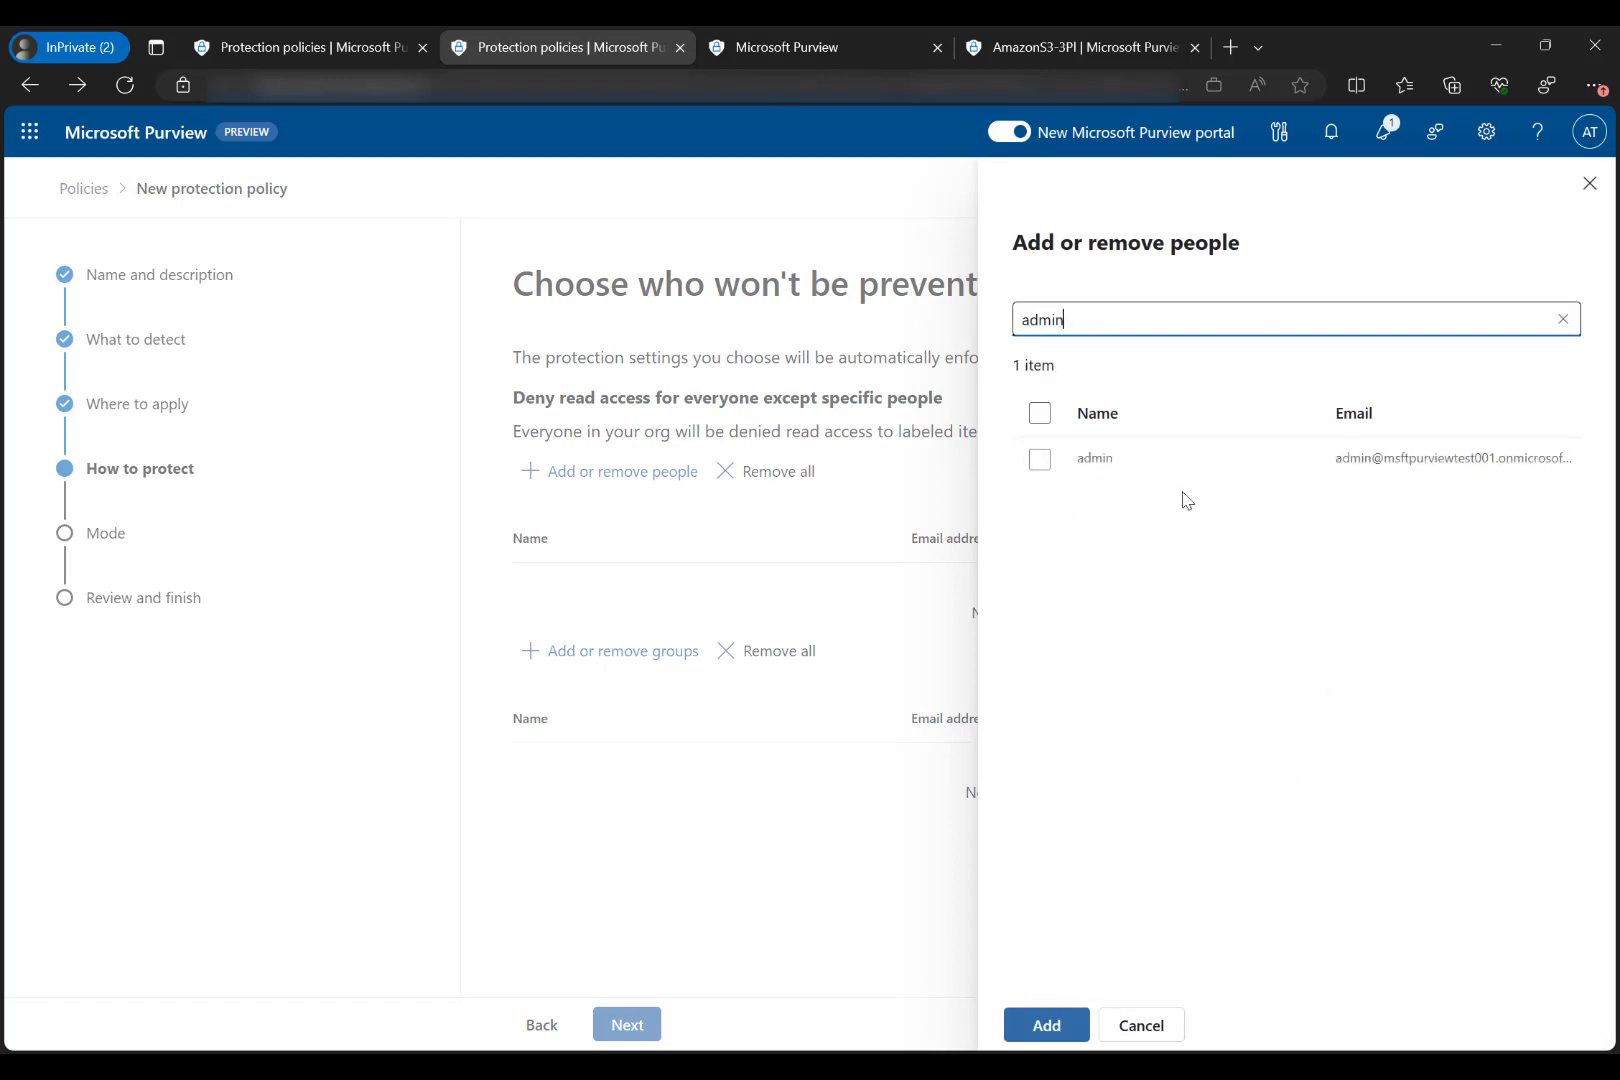
pyautogui.click(1038, 459)
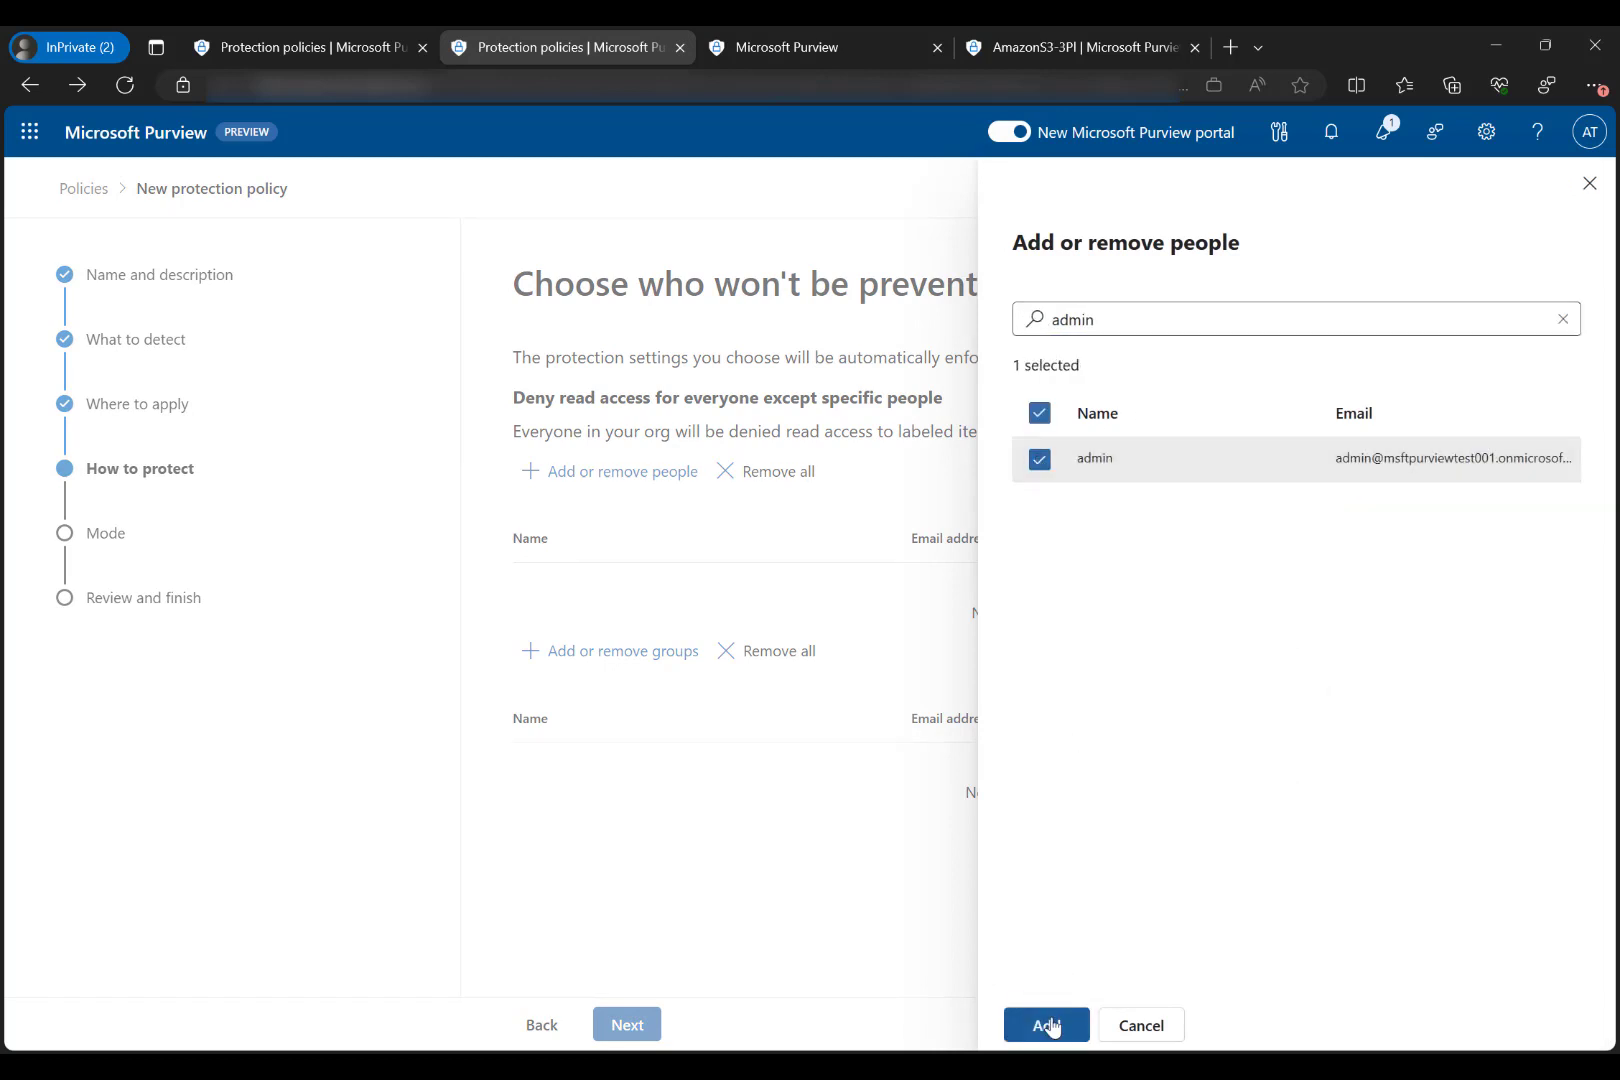
pyautogui.click(1047, 1025)
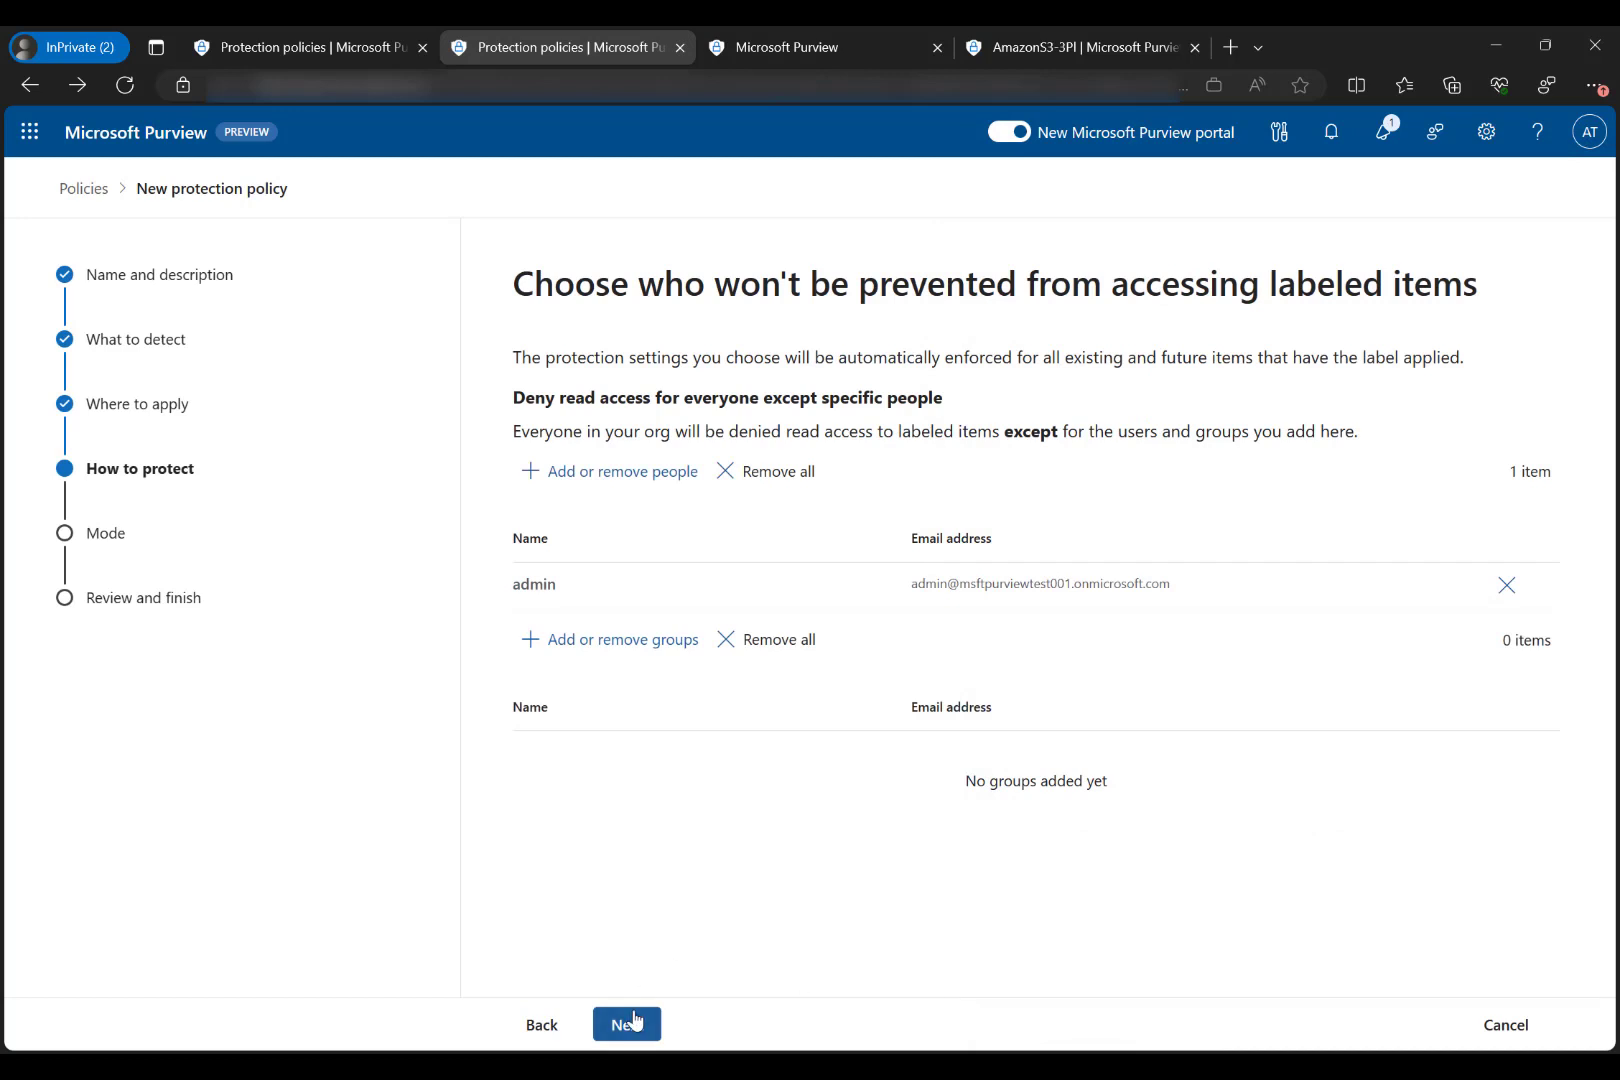
# - Keep the policy turned on and submit it to create the protection policy
pyautogui.click(634, 1020)
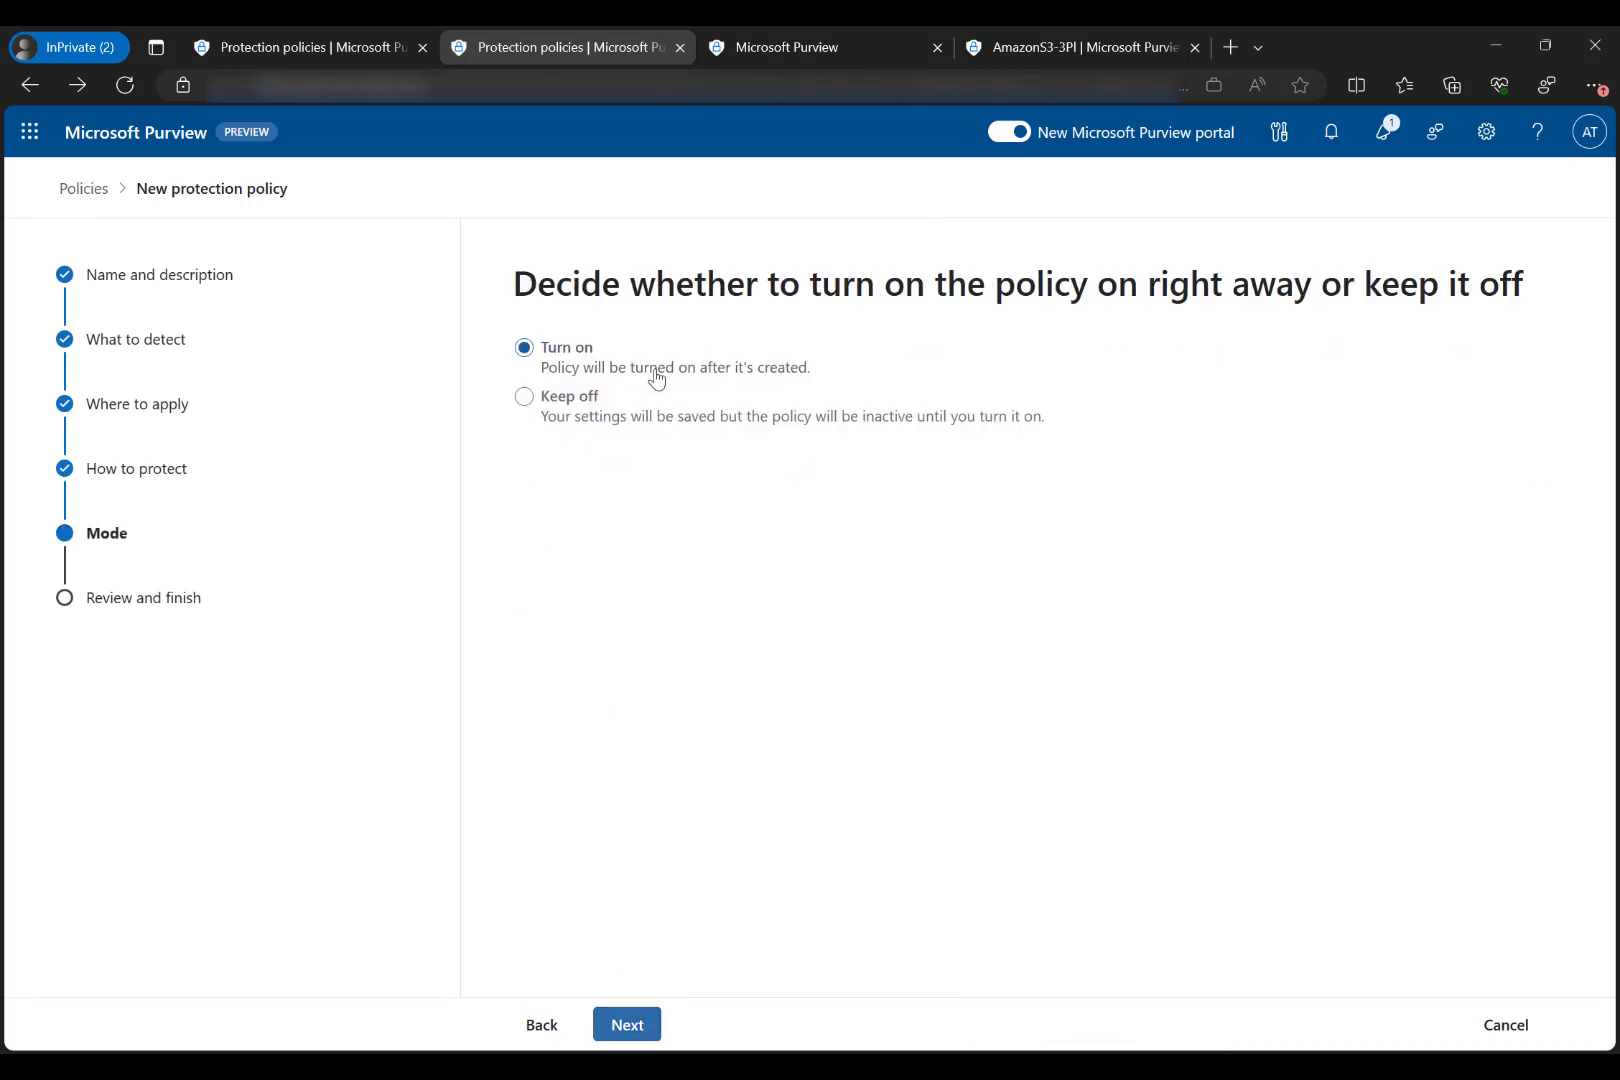
pyautogui.click(634, 1027)
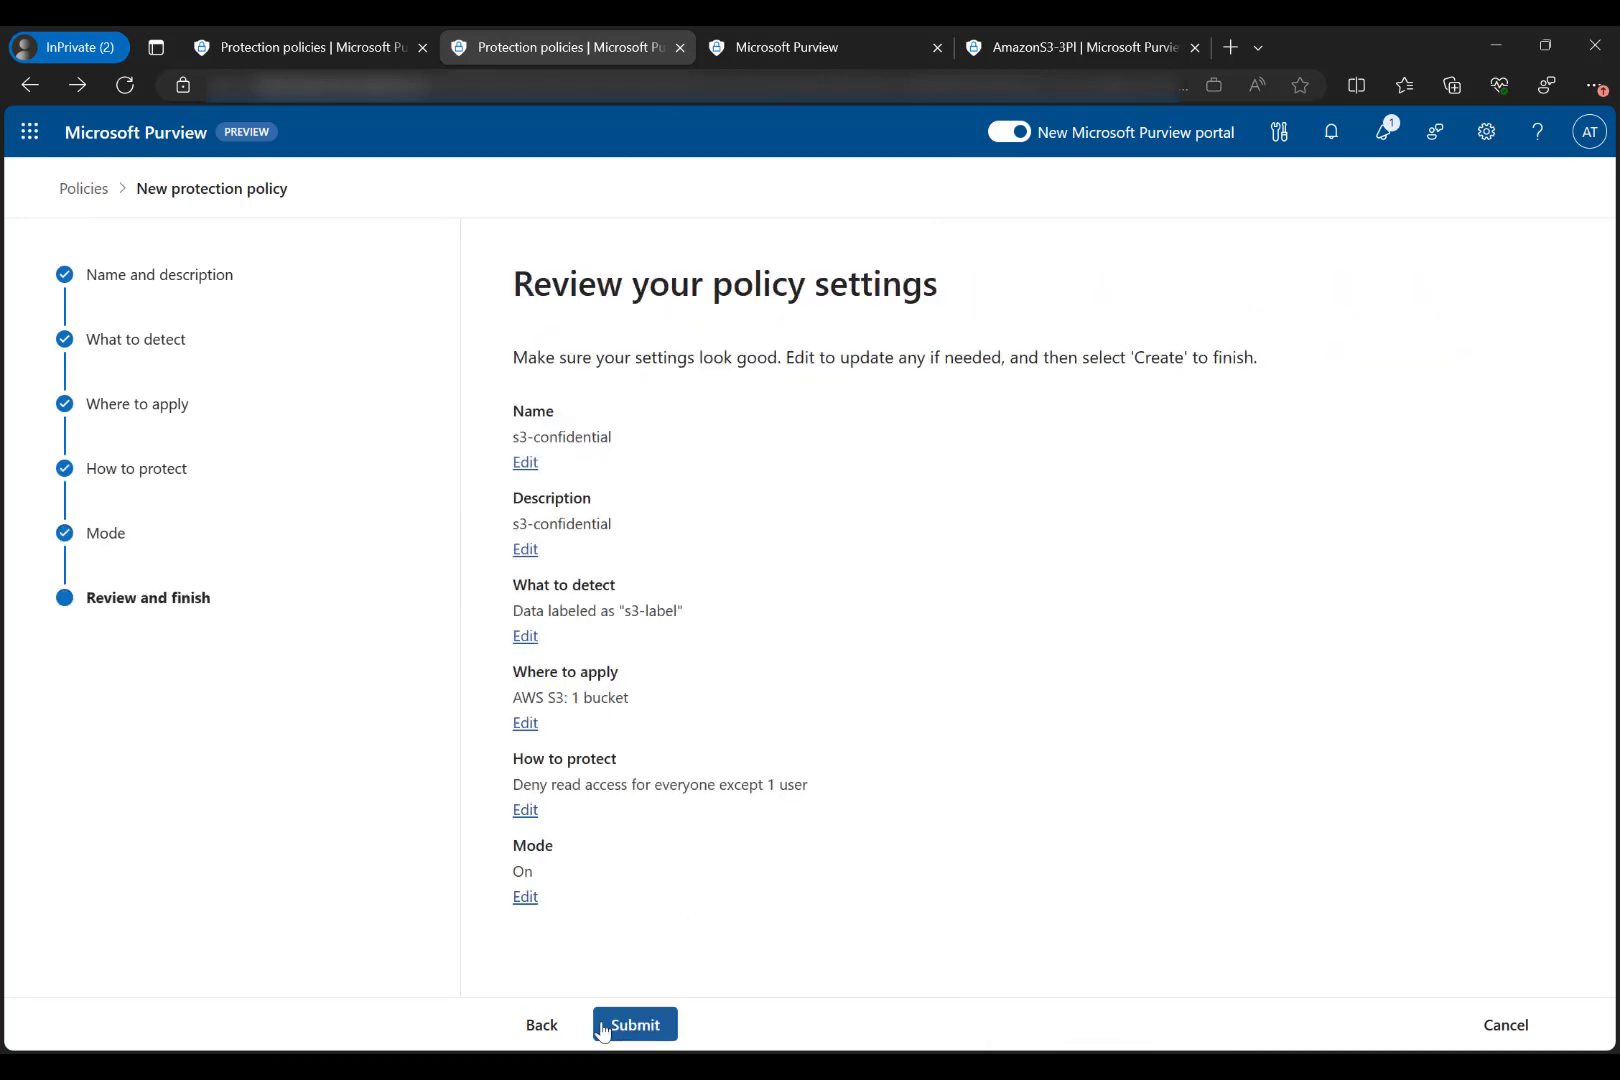
pyautogui.click(645, 1030)
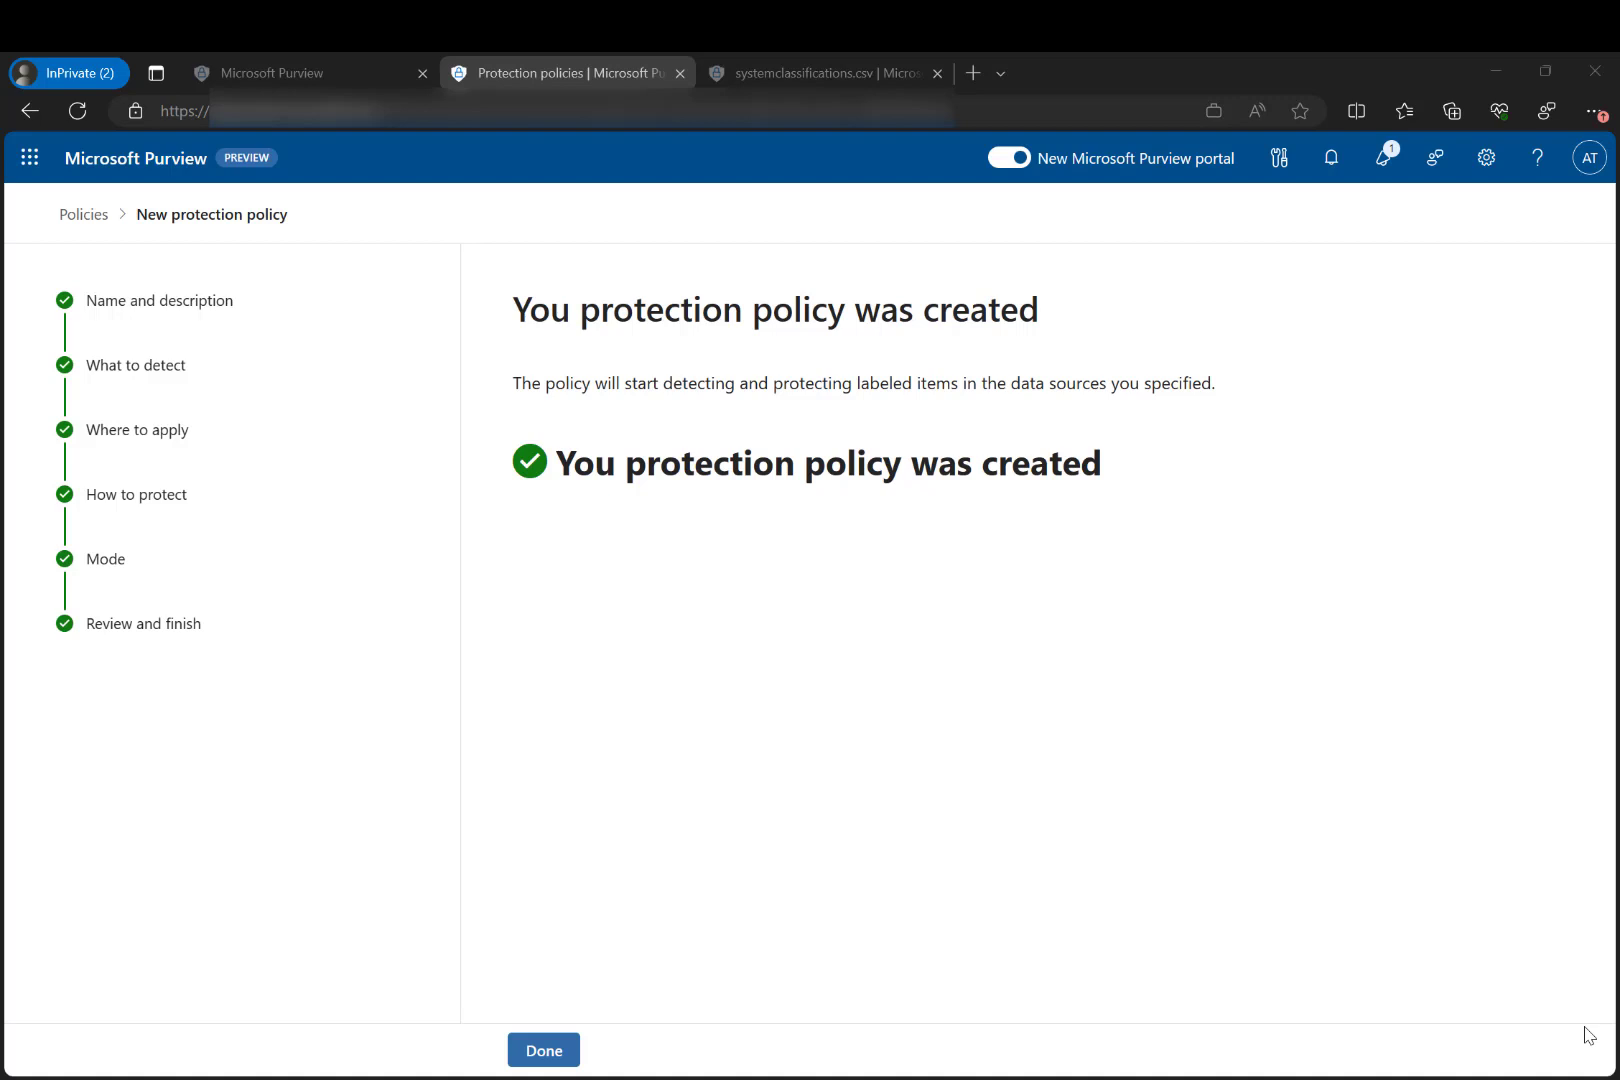
pyautogui.hotkey('alt', 'Tab')
pyautogui.hotkey('alt', 'Tab')
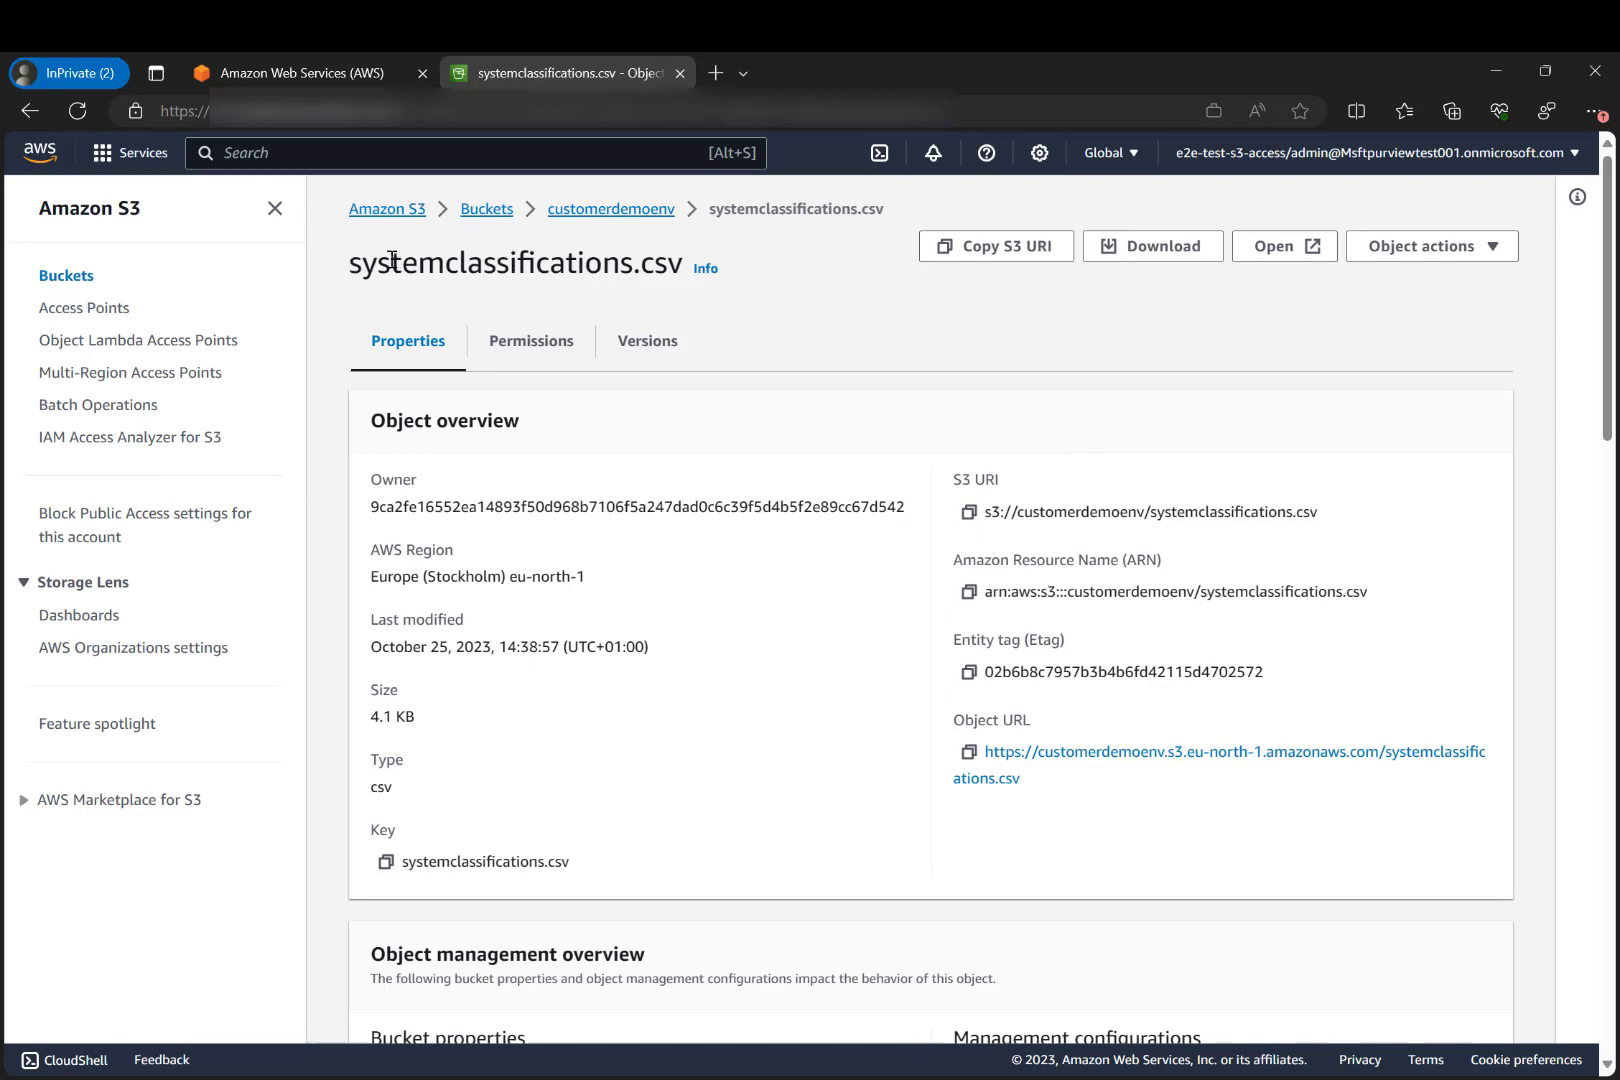
# - Download systemclassifications.csv as admin, then open the same object in the other user's session
pyautogui.moveTo(369, 266); pyautogui.dragTo(590, 272)
pyautogui.click(506, 298)
pyautogui.click(1165, 252)
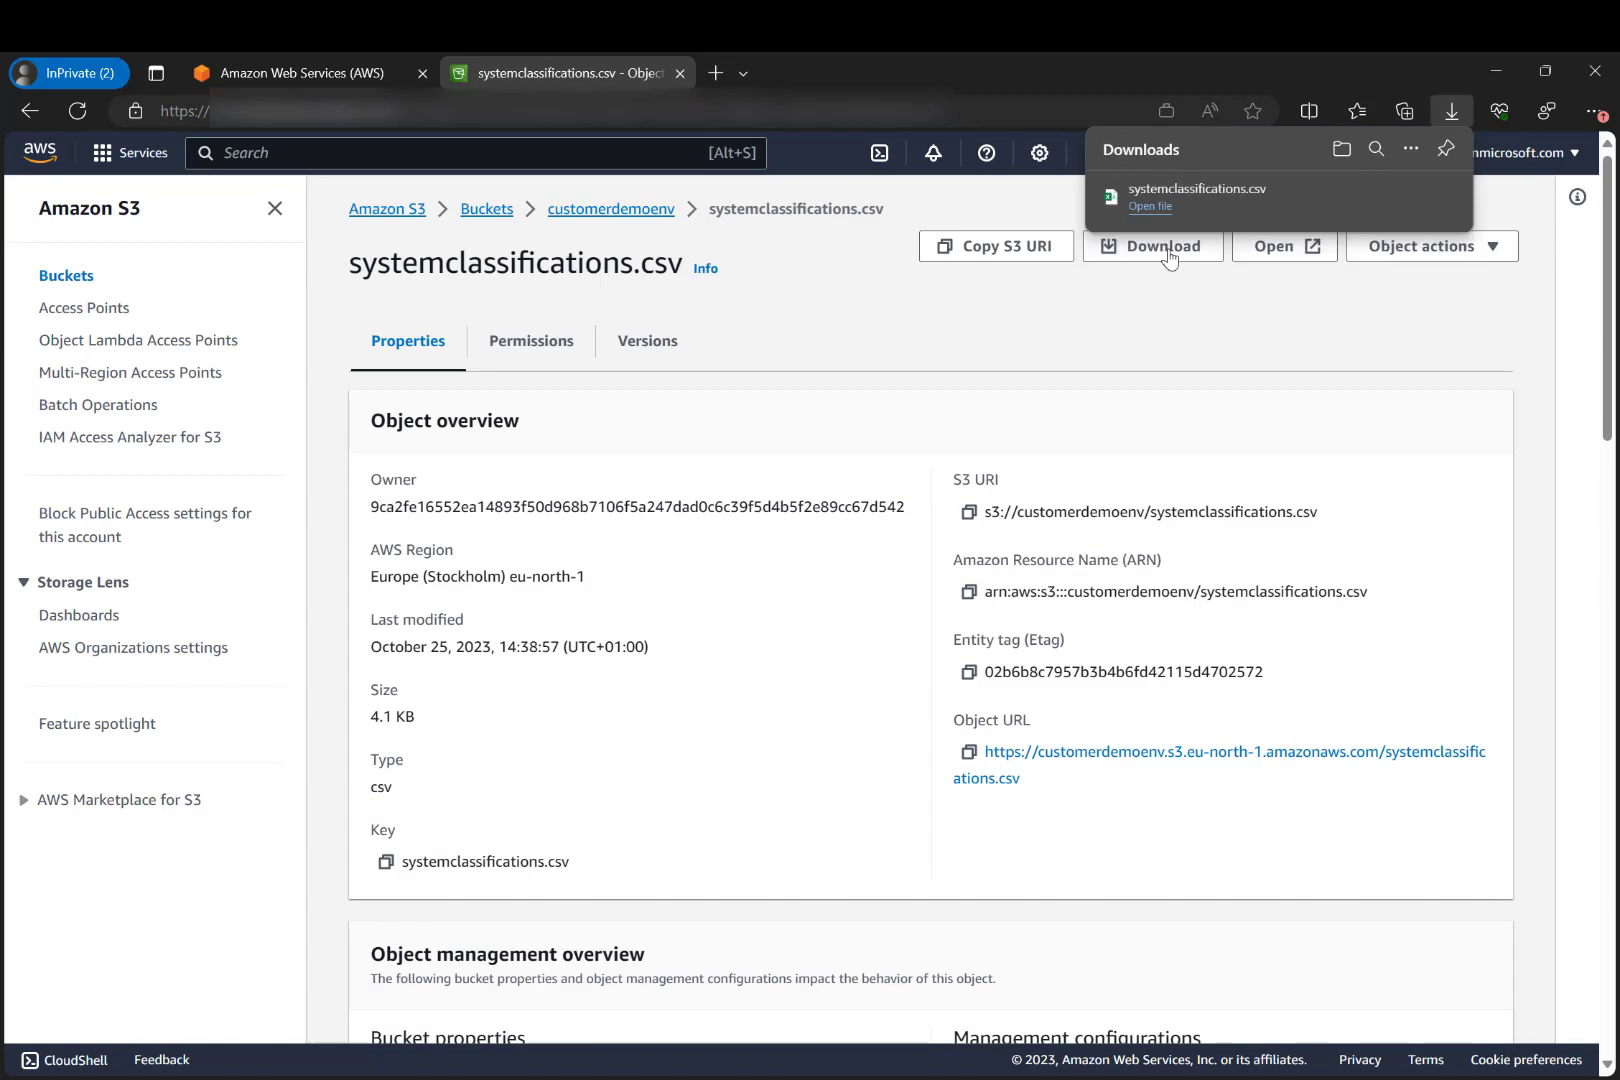
pyautogui.hotkey('alt', 'Tab')
pyautogui.hotkey('alt', 'Tab')
pyautogui.hotkey('alt', 'Tab')
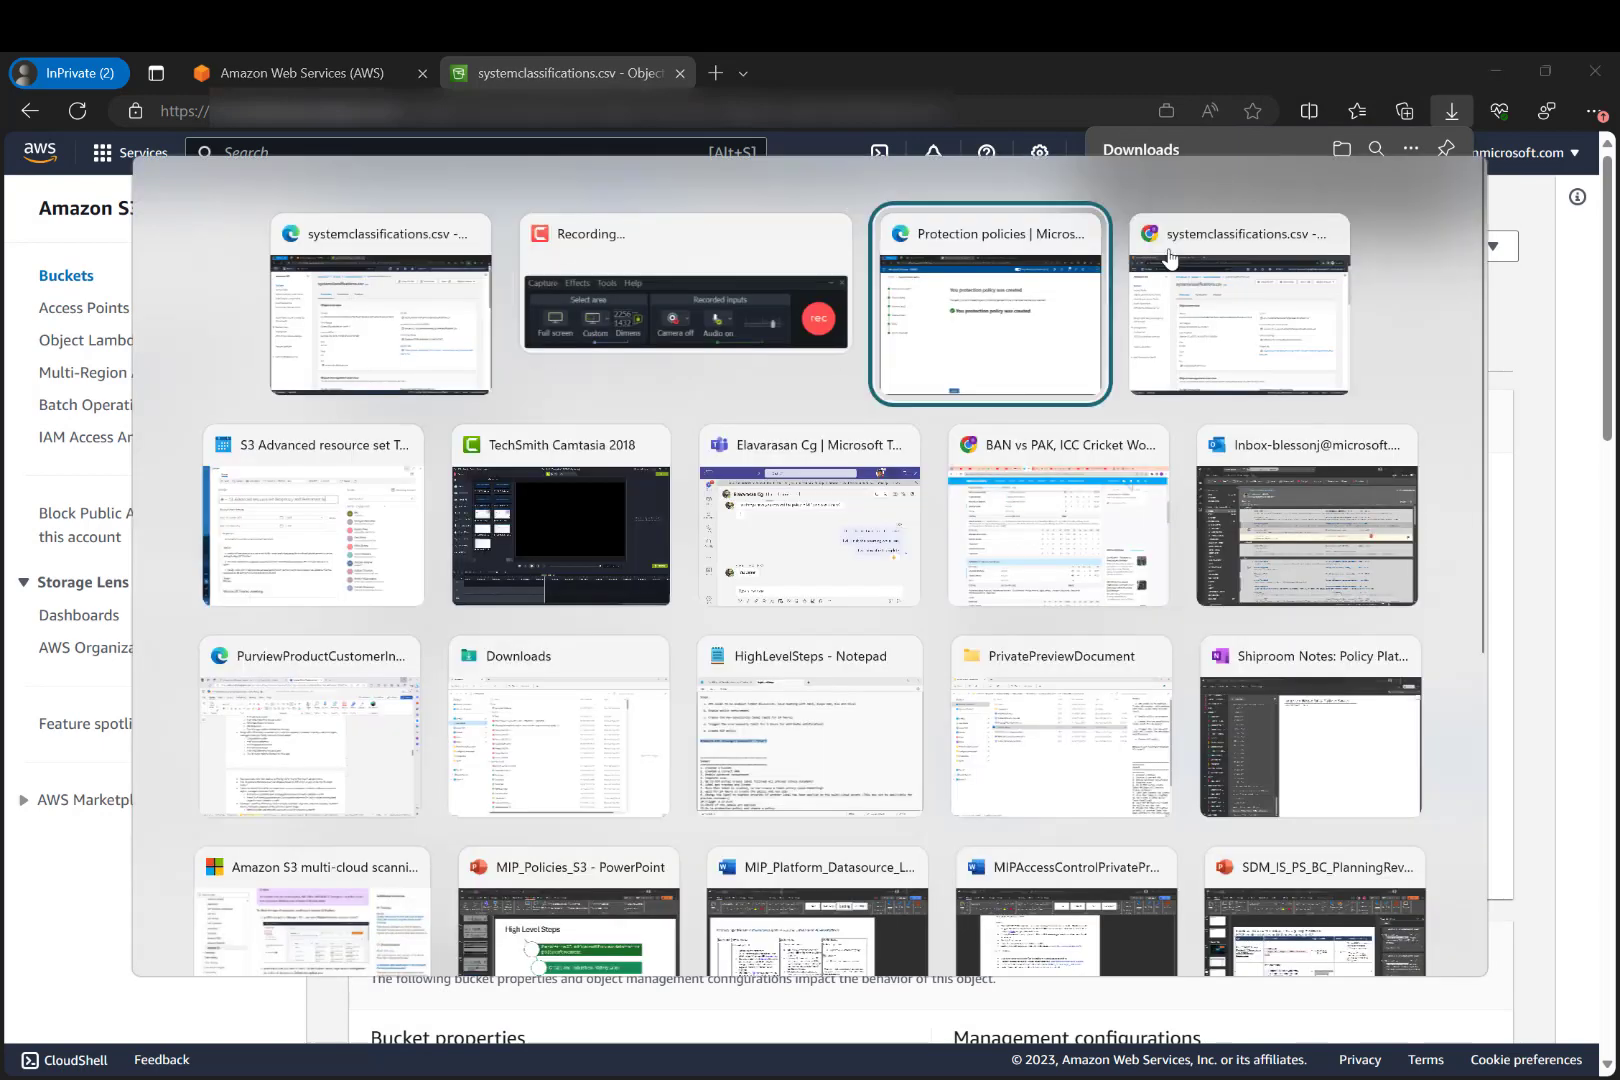
pyautogui.click(1168, 258)
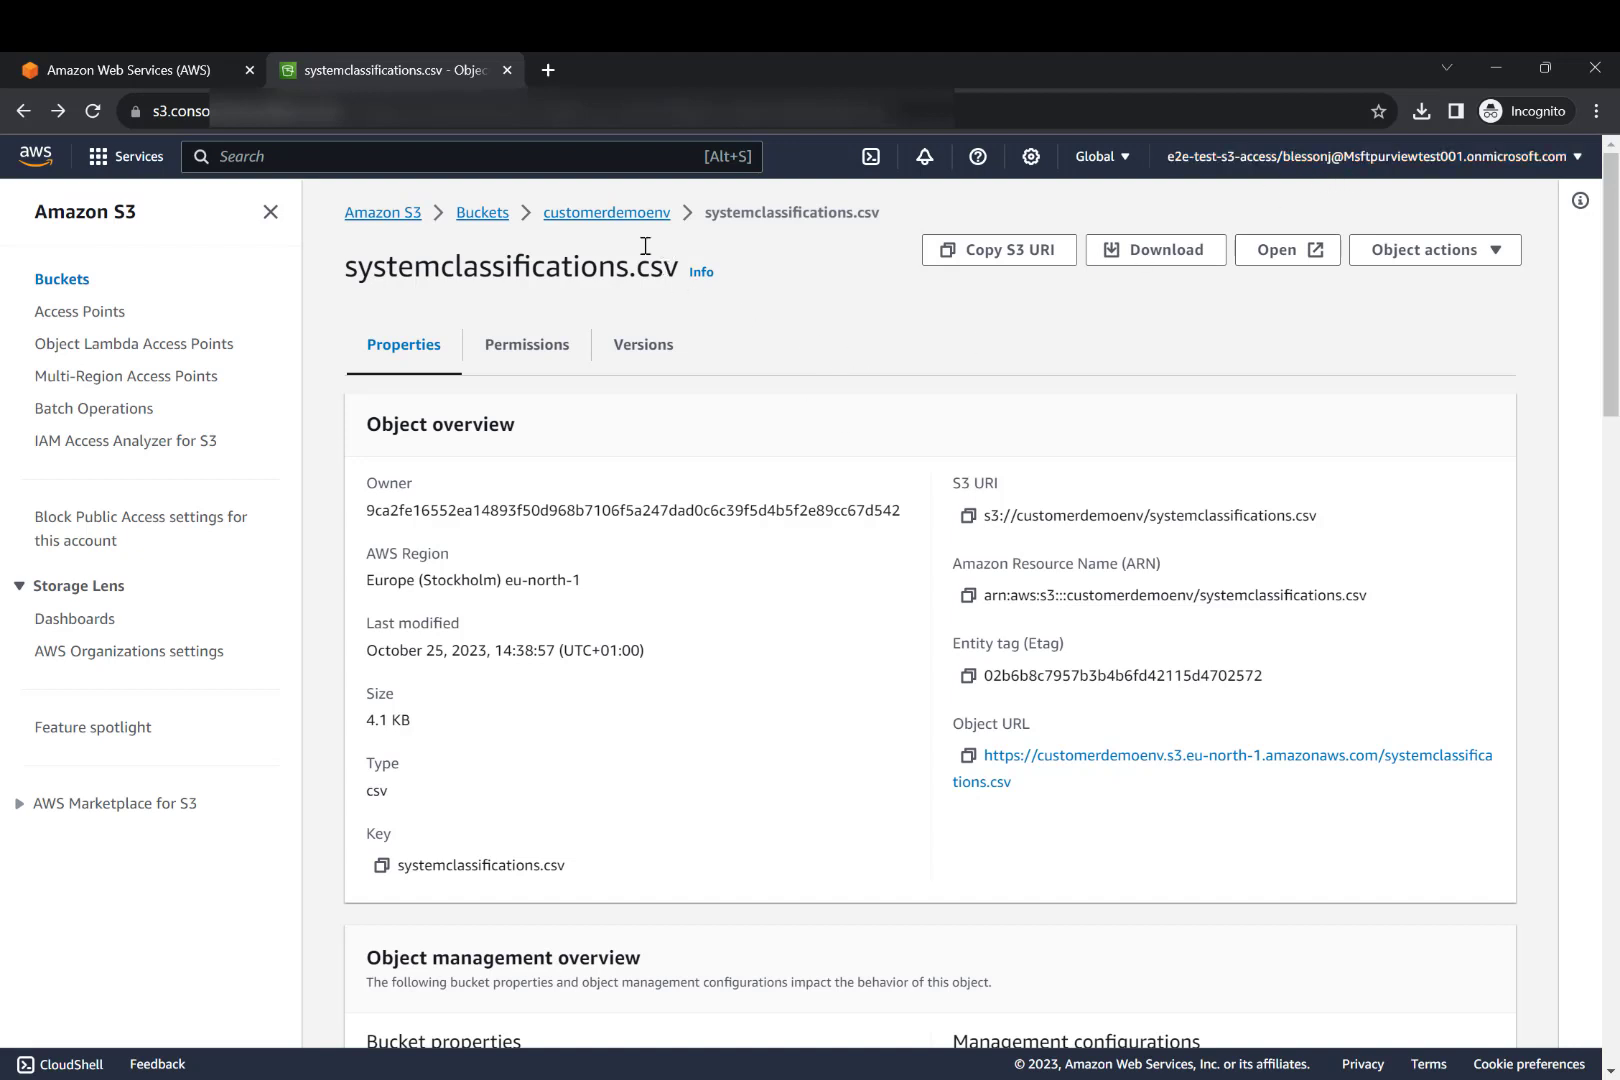
# - Attempt to download systemclassifications.csv as the other user, receiving AccessDenied
pyautogui.click(1183, 258)
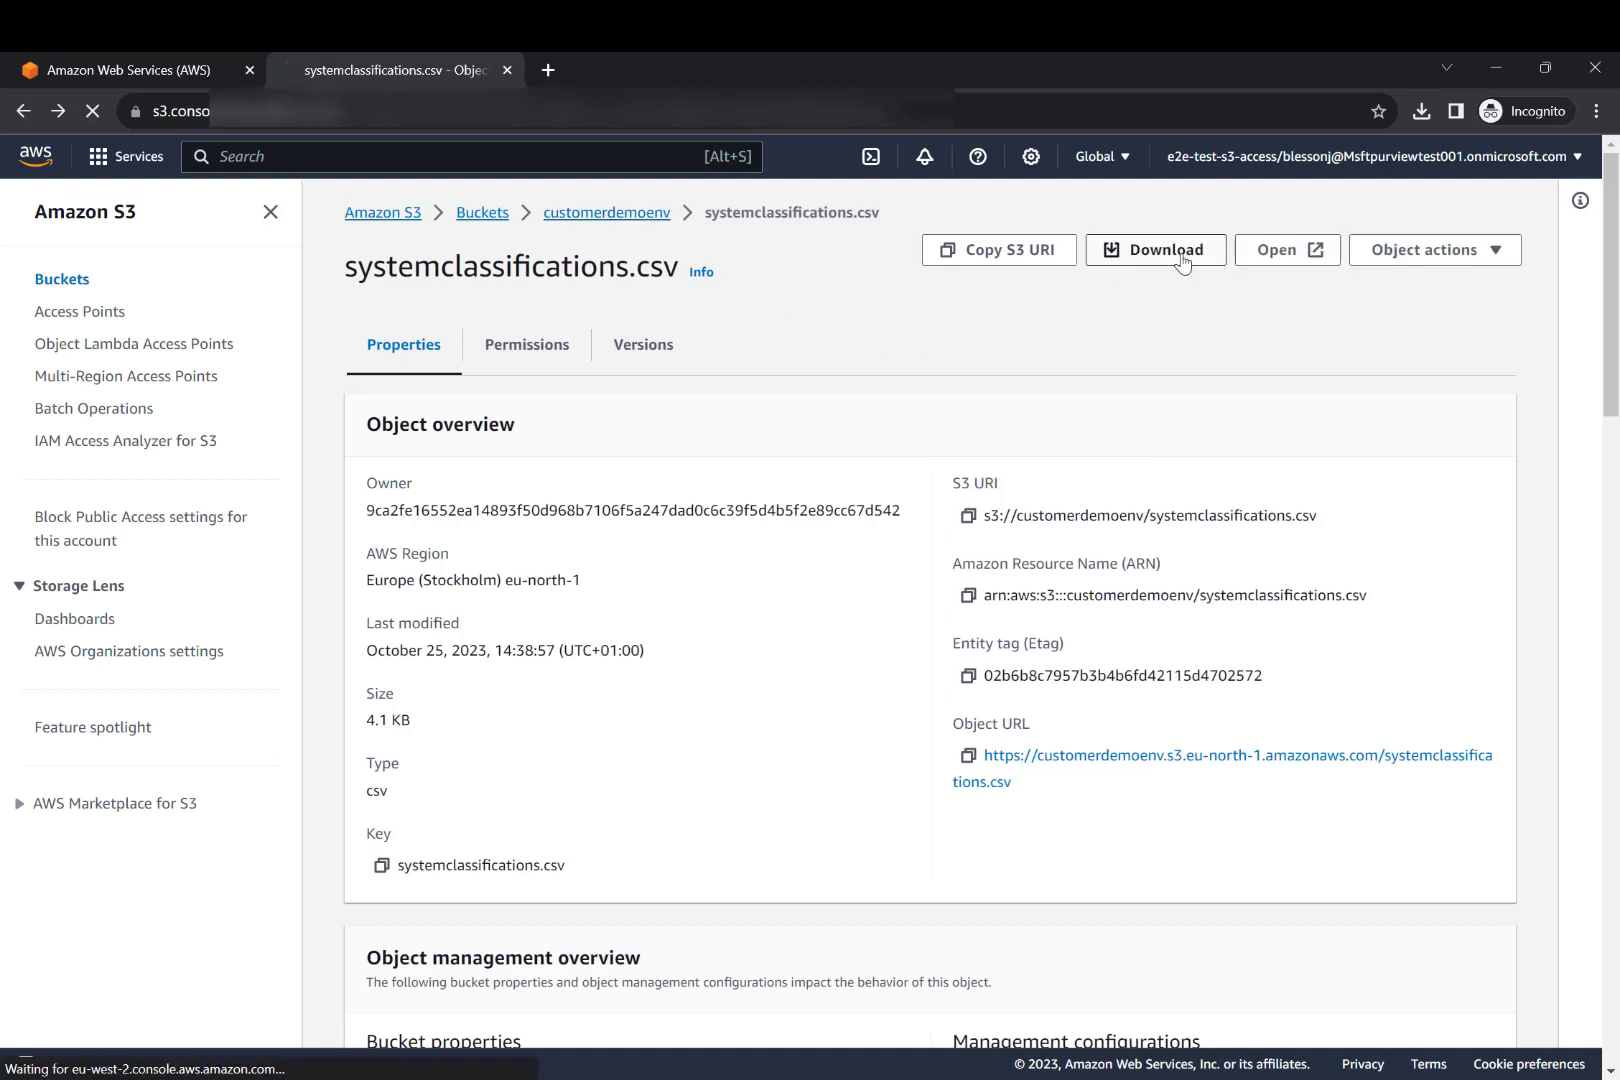